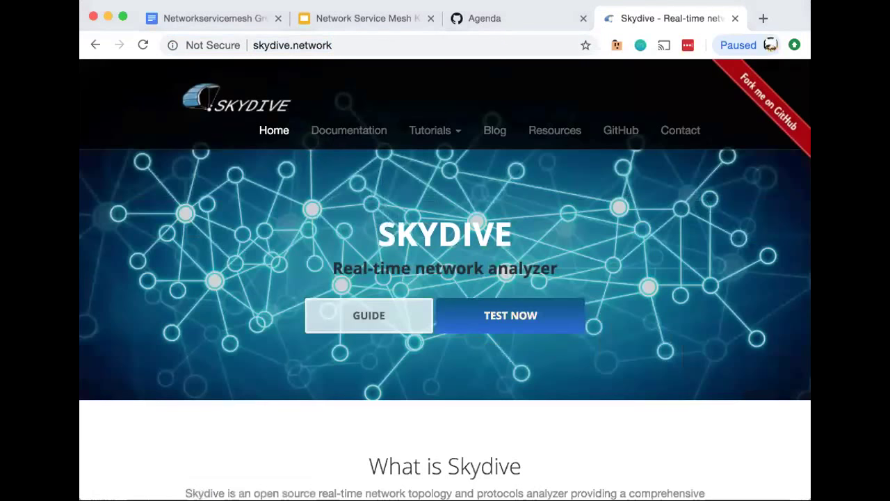
{"action": "scroll", "coordinate": [605, 393], "scroll_direction": "down", "scroll_amount": 5}
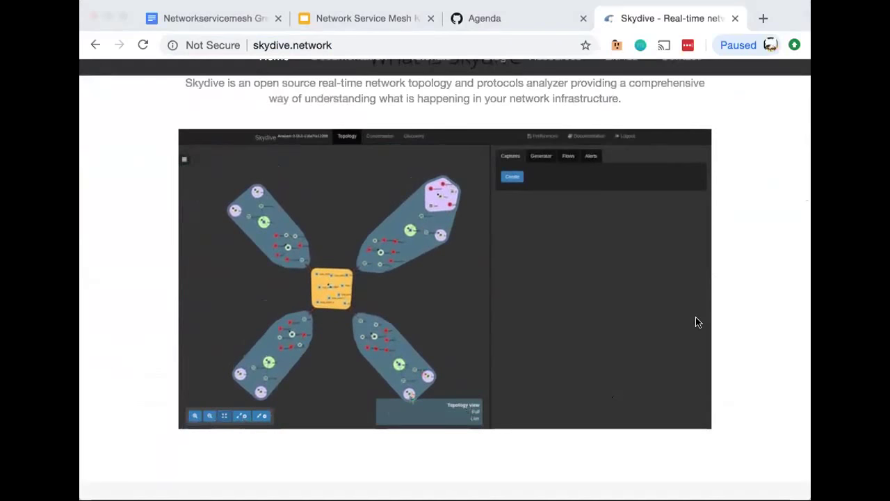
{"action": "key", "text": "super+Tab"}
{"action": "key", "text": "super+c"}
{"action": "scroll", "coordinate": [638, 390], "scroll_direction": "down", "scroll_amount": 1}
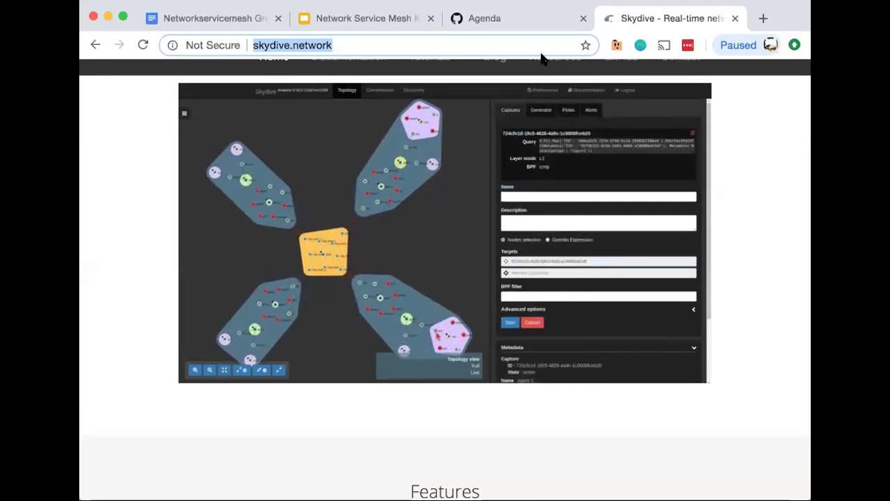
- On the Agenda board, filter cards for 'skydive', then clear the filter
{"action": "left_click", "coordinate": [495, 12]}
{"action": "left_click", "coordinate": [203, 154]}
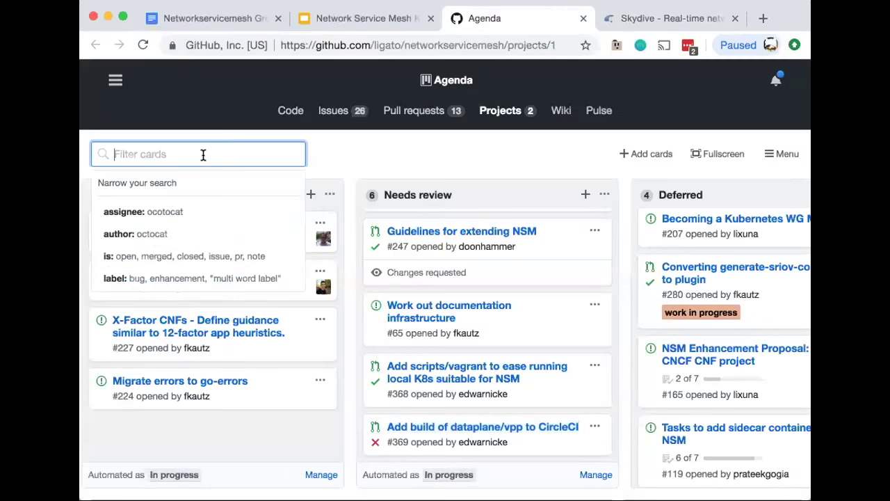
{"action": "type", "text": "skydive"}
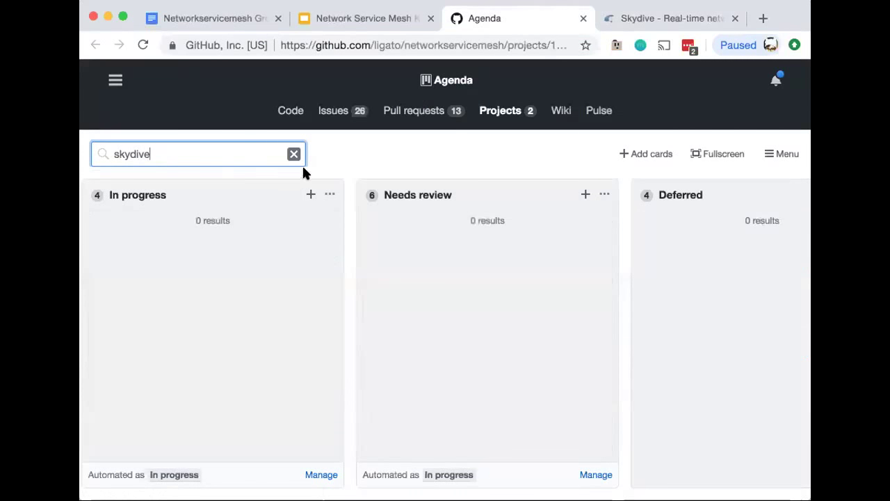
{"action": "left_click", "coordinate": [293, 153]}
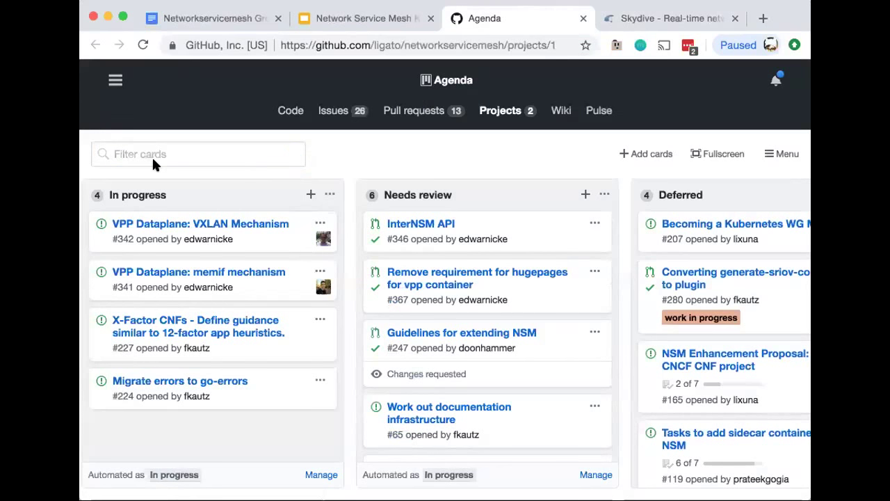
{"action": "scroll", "coordinate": [240, 299], "scroll_direction": "left", "scroll_amount": 8}
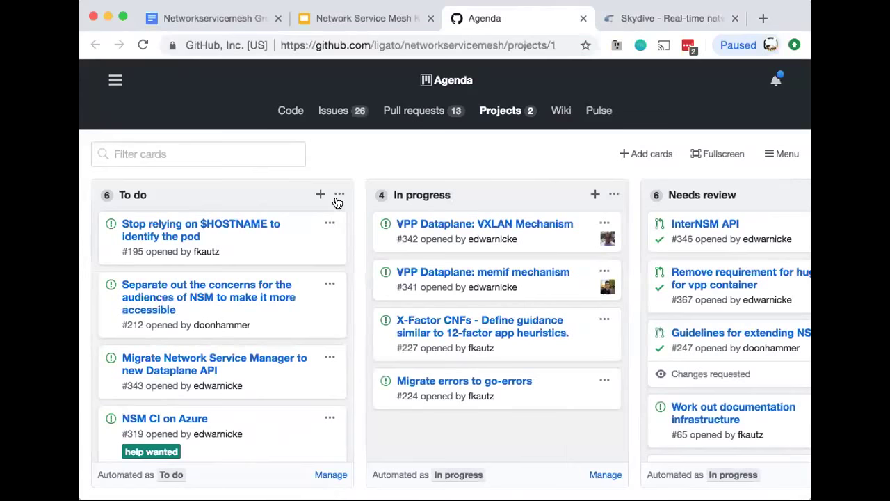
{"action": "left_click", "coordinate": [318, 197]}
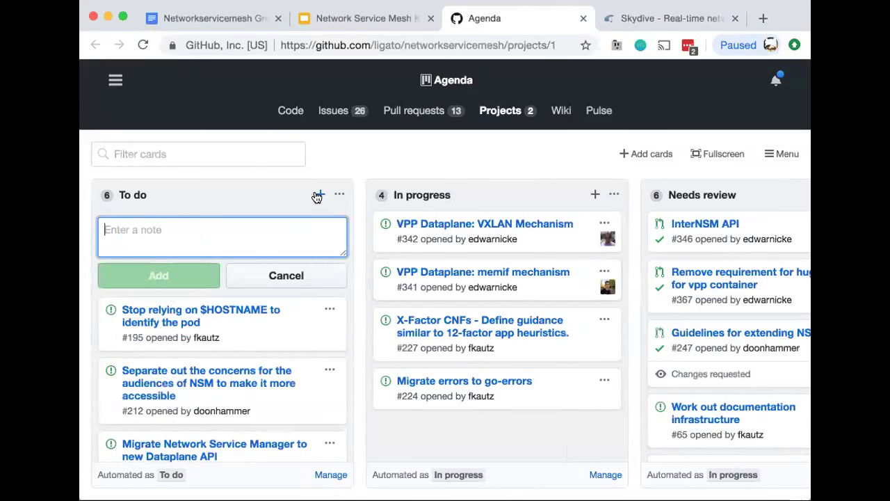
{"action": "type", "text": "Start using"}
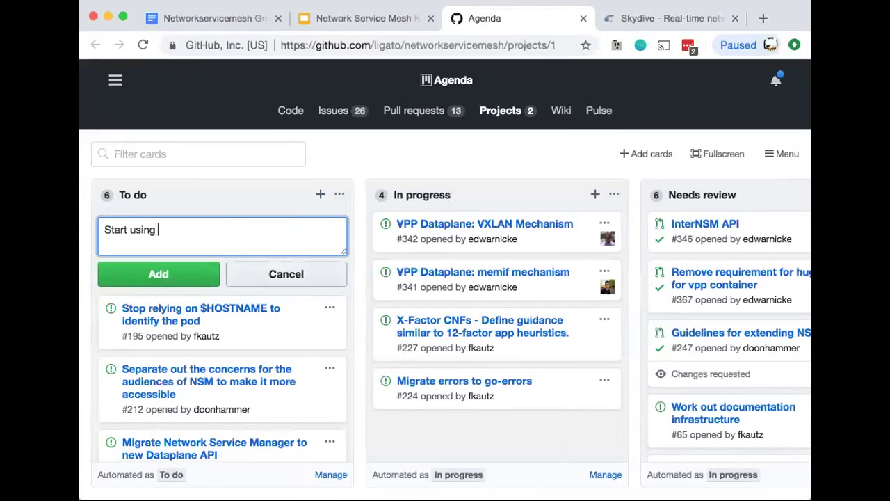
{"action": "key", "text": "super+v"}
{"action": "type", "text": "fo"}
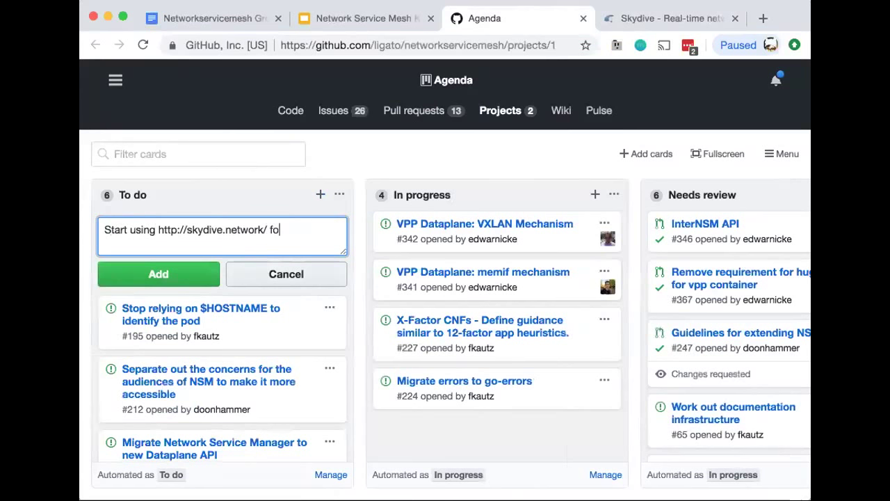
{"action": "key", "text": "BackSpace"}
{"action": "key", "text": "BackSpace"}
{"action": "type", "text": "to visual"}
{"action": "key", "text": "BackSpace"}
{"action": "type", "text": "alize NS"}
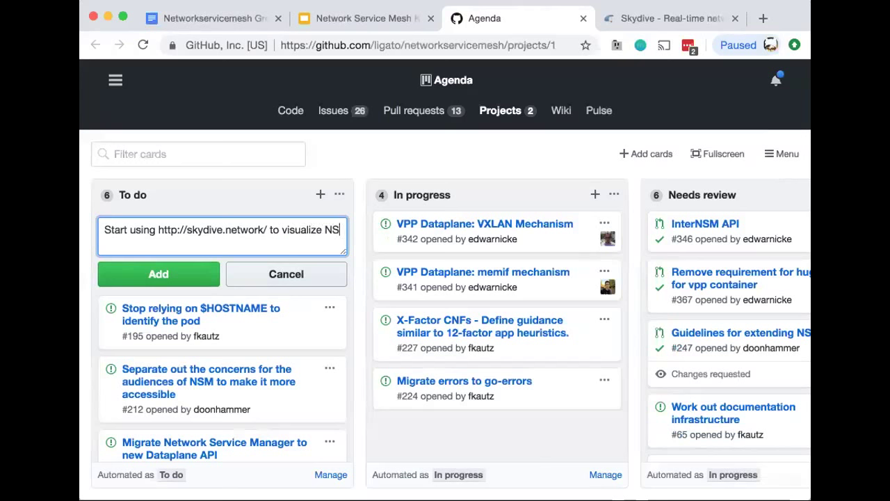
{"action": "type", "text": "M metrics"}
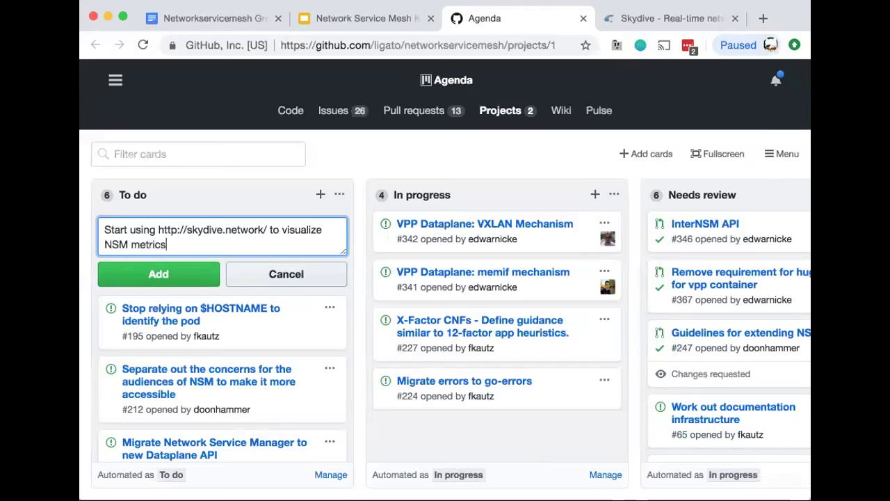
{"action": "left_click", "coordinate": [180, 268]}
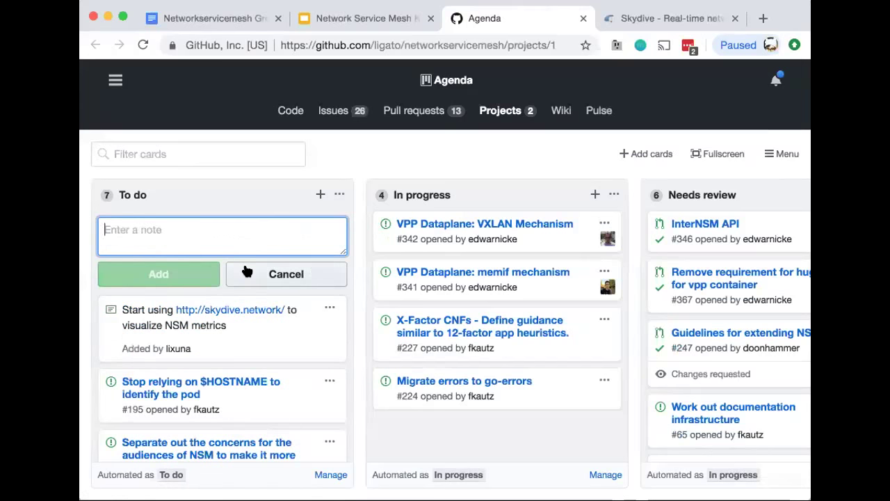
- Convert the new note into issue #371 and copy the issue's link
{"action": "left_click", "coordinate": [329, 307]}
{"action": "left_click", "coordinate": [275, 362]}
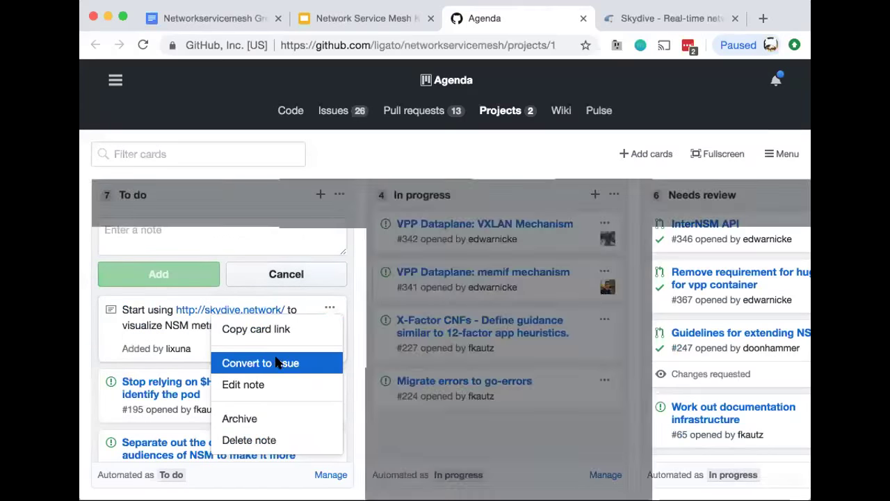
{"action": "left_click", "coordinate": [345, 406]}
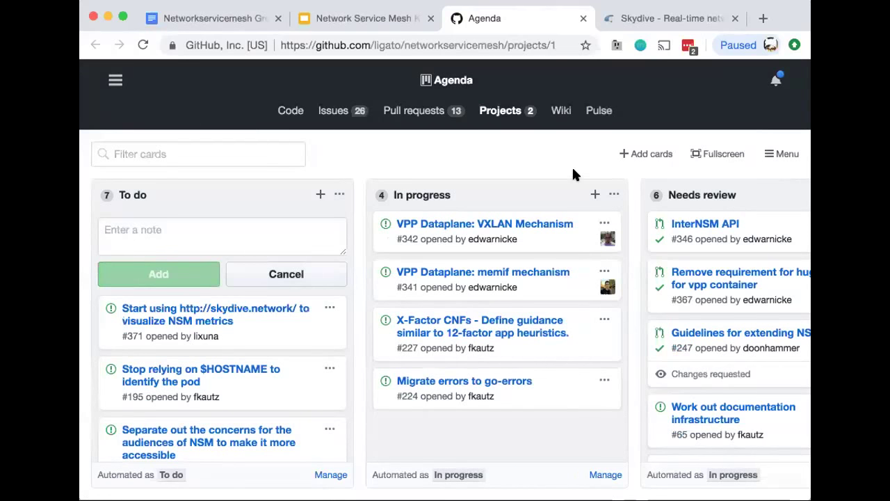
{"action": "left_click", "coordinate": [313, 272]}
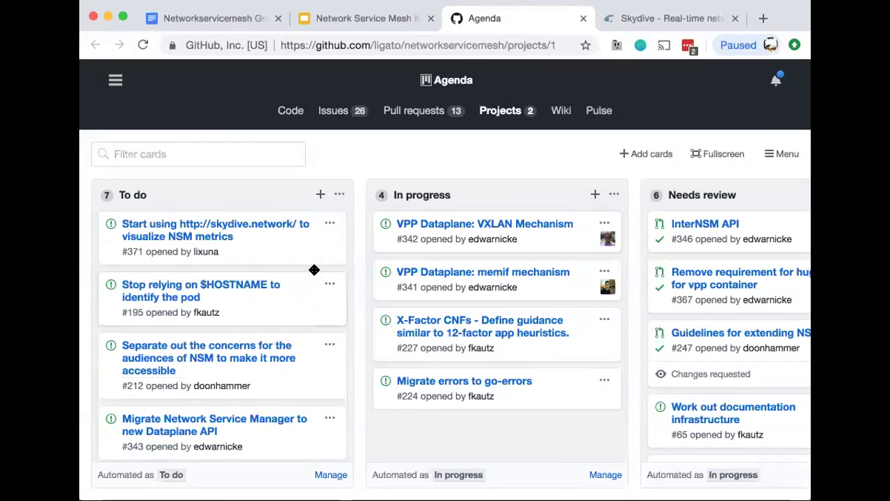
{"action": "right_click", "coordinate": [189, 227]}
{"action": "left_click", "coordinate": [196, 24]}
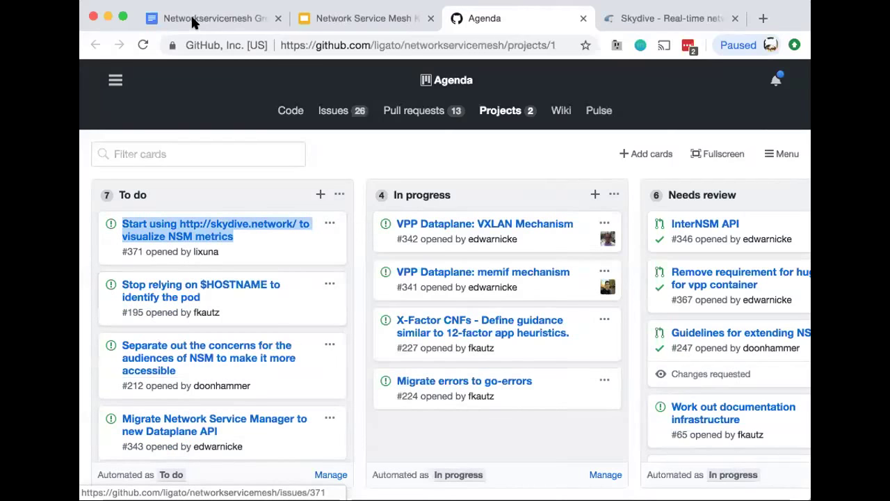
- Add an indented 'Ticket created:' sub-bullet with the issues/371 link under skydive UI
{"action": "left_click", "coordinate": [193, 21]}
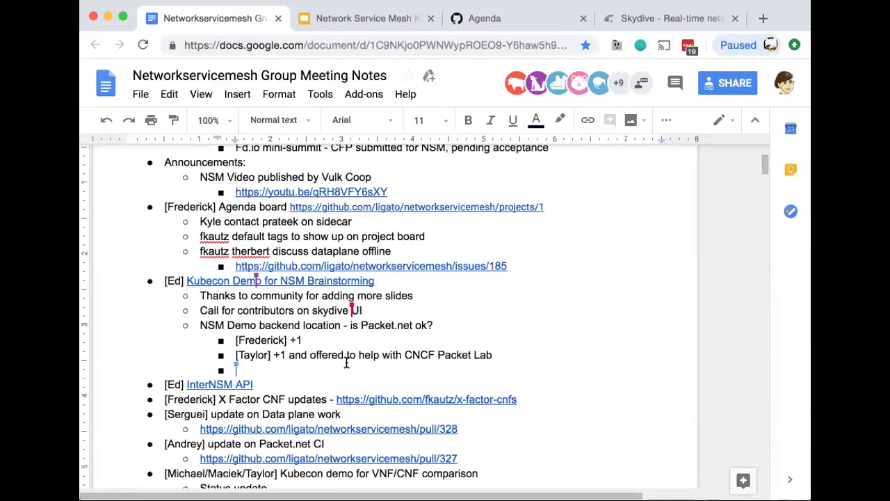
{"action": "left_click", "coordinate": [383, 307]}
{"action": "key", "text": "Return"}
{"action": "key", "text": "Tab"}
{"action": "type", "text": "https://github.com/ligato/networkservicemesh/issues/371"}
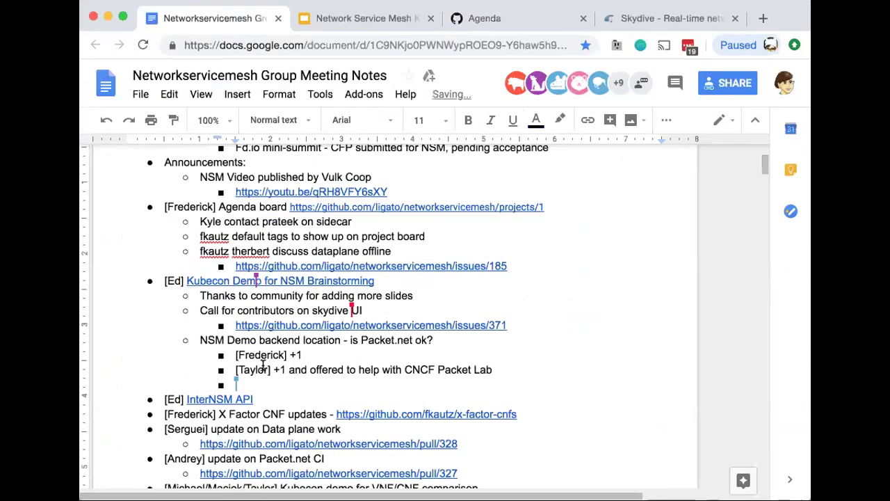
{"action": "left_click", "coordinate": [238, 325]}
{"action": "type", "text": "see"}
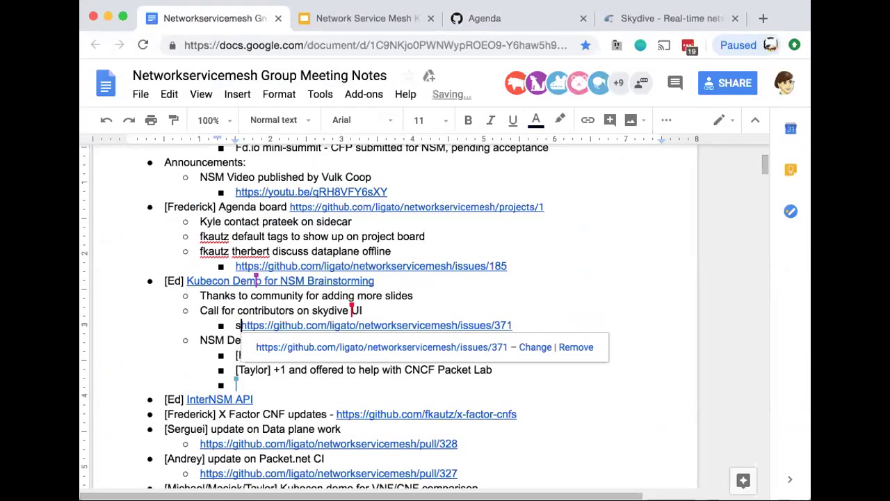
{"action": "key", "text": "BackSpace"}
{"action": "key", "text": "BackSpace"}
{"action": "key", "text": "BackSpace"}
{"action": "key", "text": "BackSpace"}
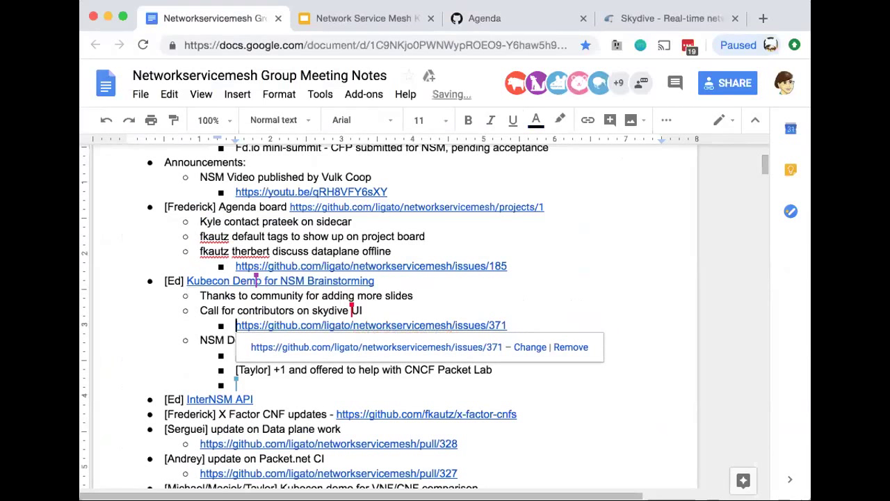
{"action": "type", "text": "Ticket create:"}
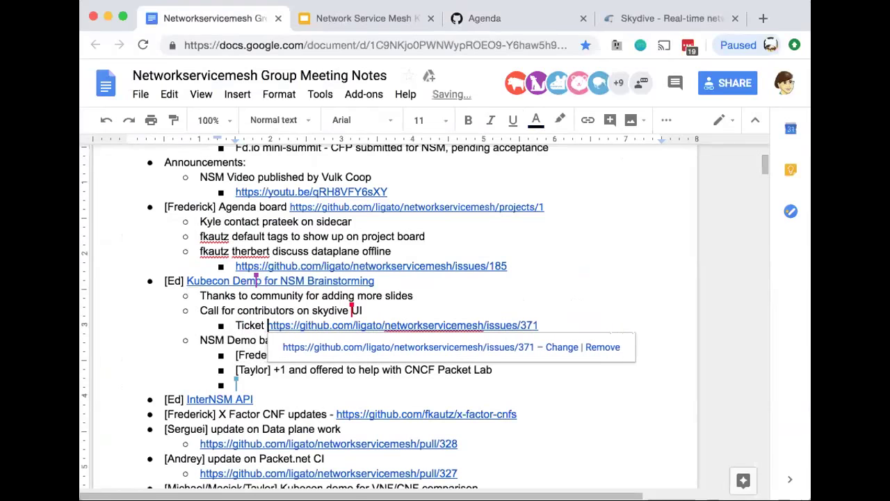
{"action": "key", "text": "BackSpace"}
{"action": "type", "text": "d:"}
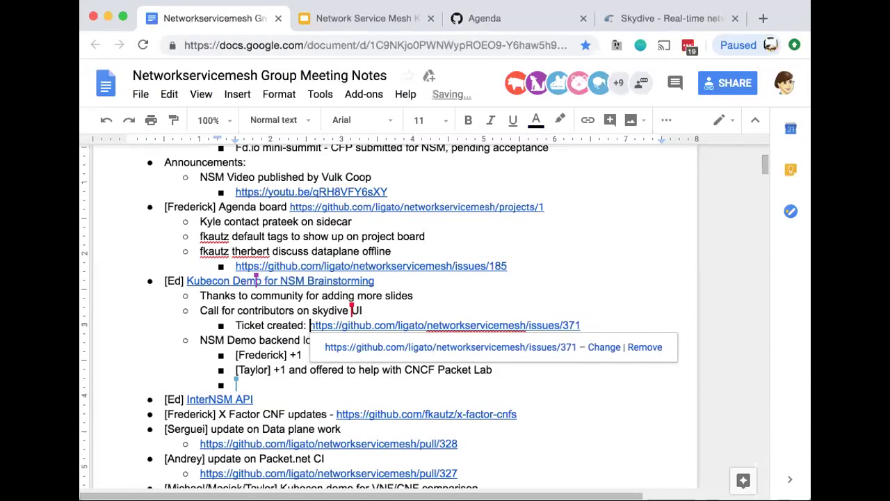
- Delete the [Ed] InterNSM API line and the empty bullet
{"action": "left_click", "coordinate": [250, 381]}
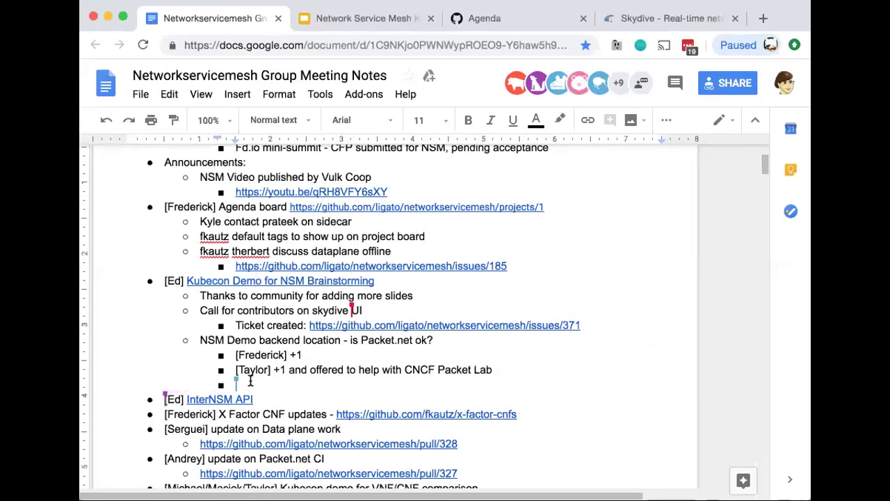
{"action": "triple_click", "coordinate": [255, 397]}
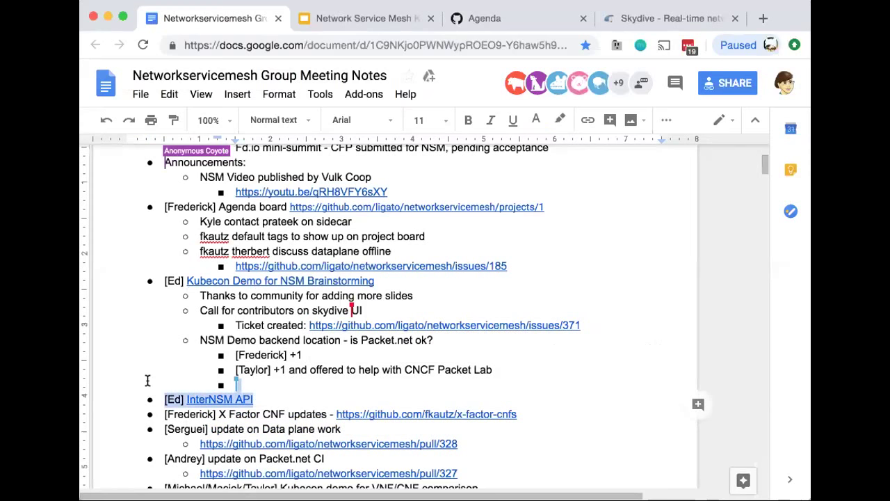
{"action": "key", "text": "BackSpace"}
{"action": "key", "text": "BackSpace"}
{"action": "key", "text": "BackSpace"}
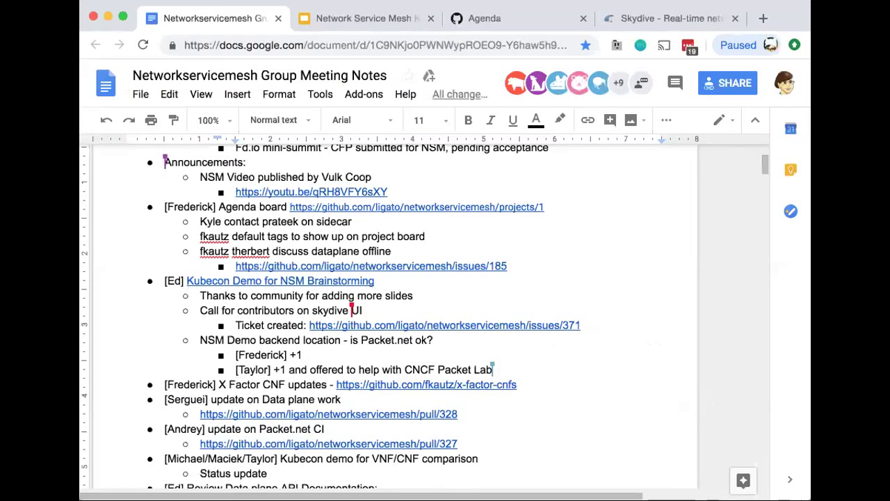
- Under X Factor CNF, add sub-bullets 'First 12 to be rewritten in cloud native way' and a contributor's page-design offer
{"action": "left_click", "coordinate": [529, 384]}
{"action": "key", "text": "Return"}
{"action": "key", "text": "Tab"}
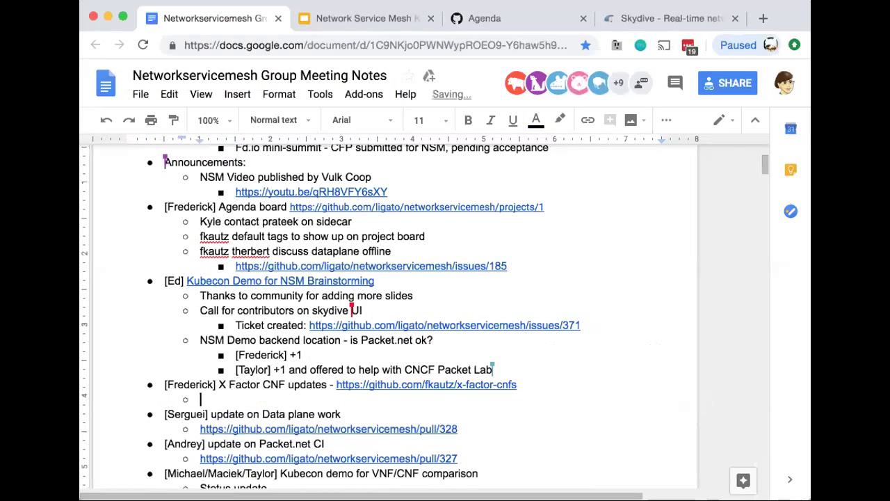
{"action": "type", "text": "First 12 to be we"}
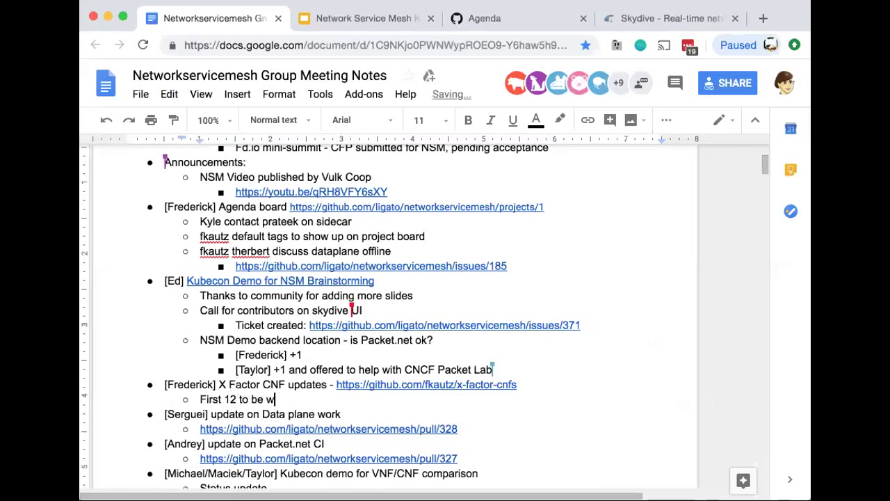
{"action": "key", "text": "BackSpace"}
{"action": "key", "text": "BackSpace"}
{"action": "type", "text": "rewritten in cloud native way"}
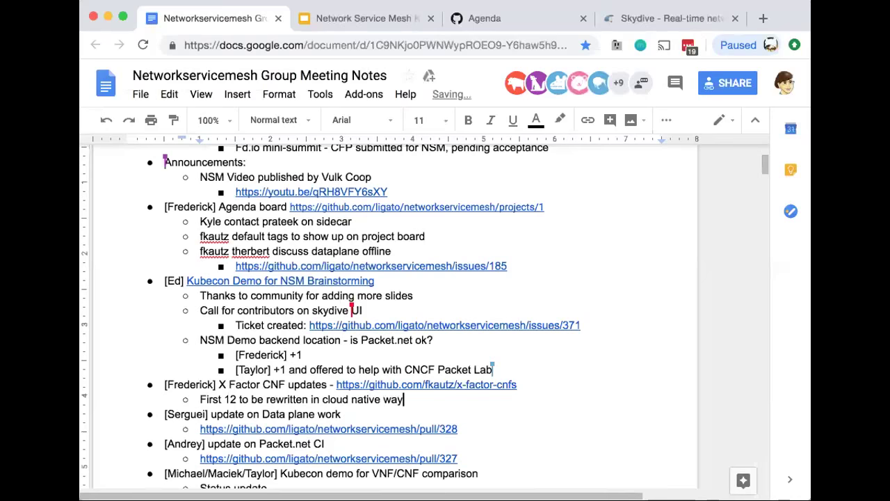
{"action": "key", "text": "Return"}
{"action": "type", "text": "Chris Met"}
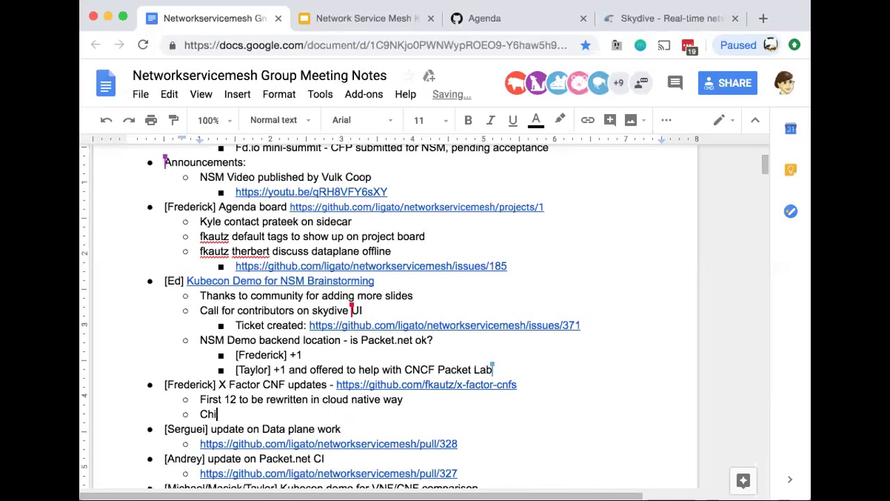
{"action": "type", "text": "z offered to help with page d"}
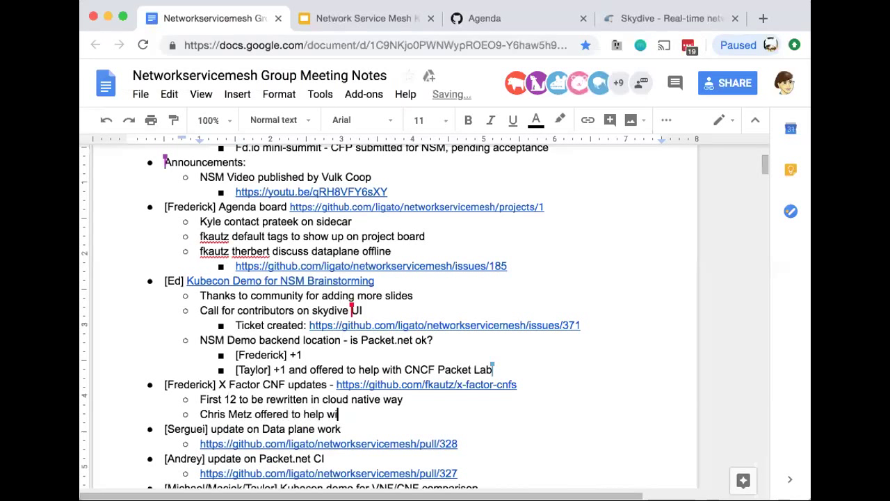
{"action": "type", "text": "esign"}
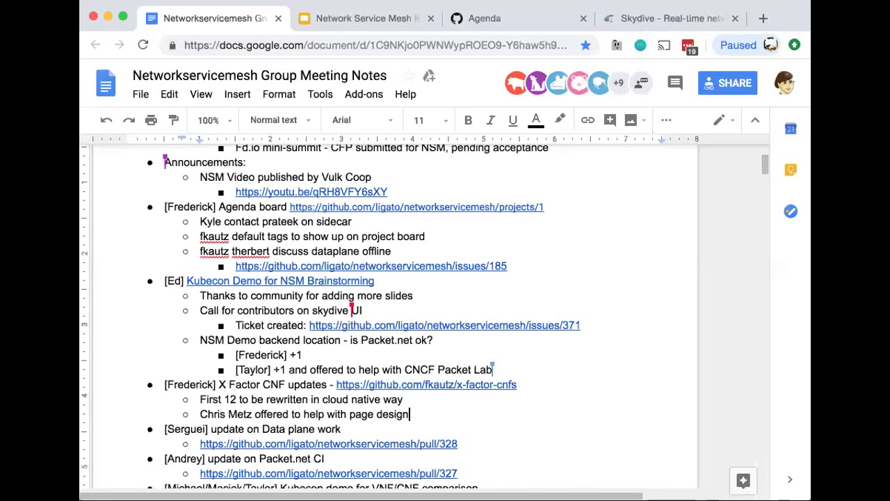
{"action": "key", "text": "Return"}
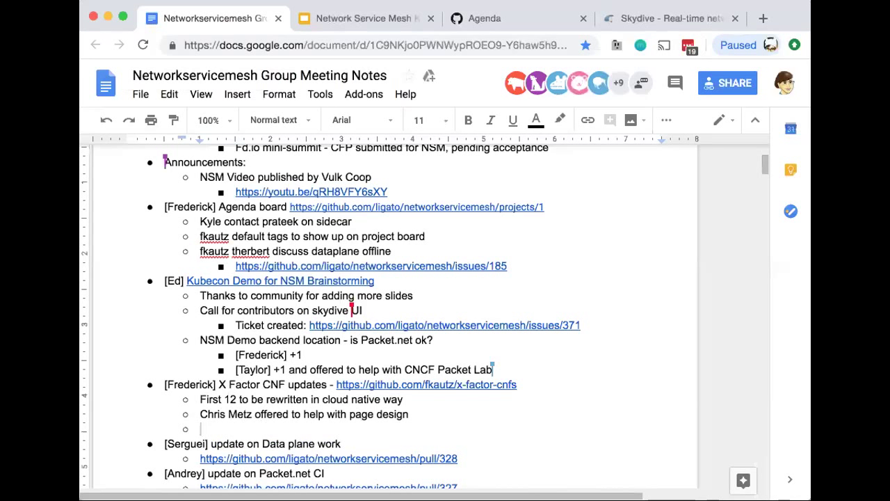
- Prefix 'First 12' with the copied speaker tag and bracket the contributor's name
{"action": "left_click", "coordinate": [216, 383]}
{"action": "left_click_drag", "start_coordinate": [216, 384], "coordinate": [164, 384]}
{"action": "key", "text": "ctrl+c"}
{"action": "left_click", "coordinate": [196, 399]}
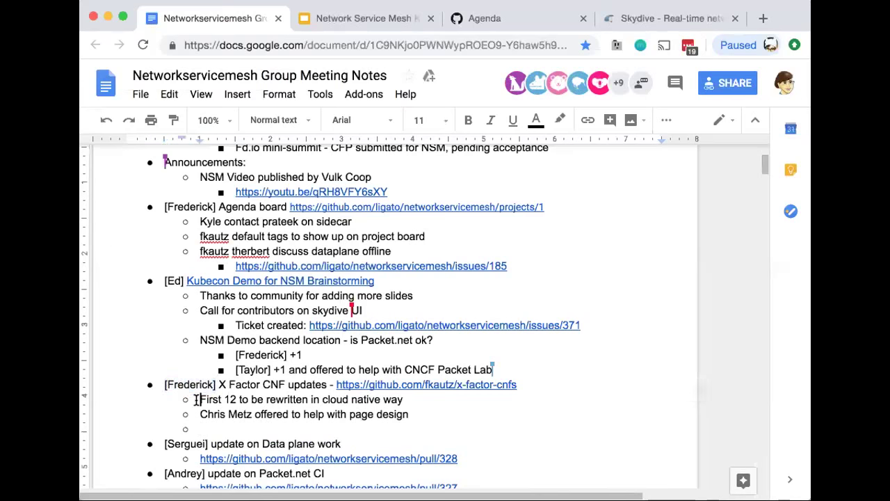
{"action": "key", "text": "ctrl+v"}
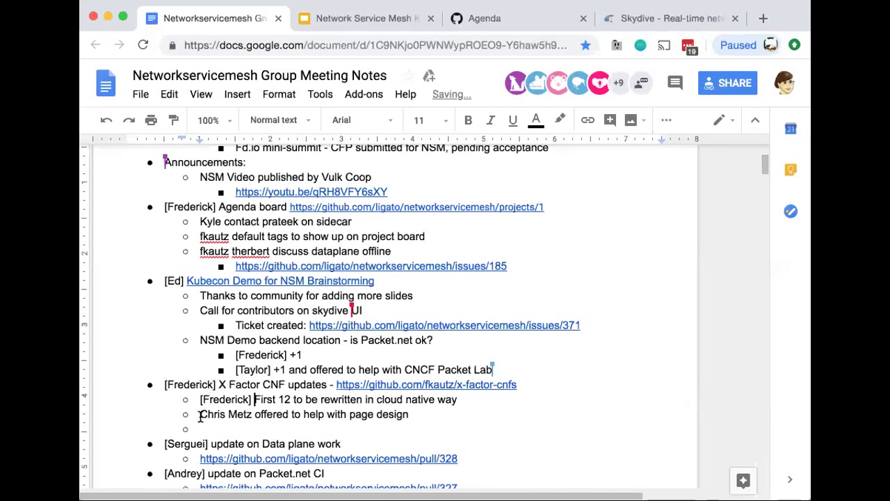
{"action": "left_click", "coordinate": [199, 414]}
{"action": "type", "text": "["}
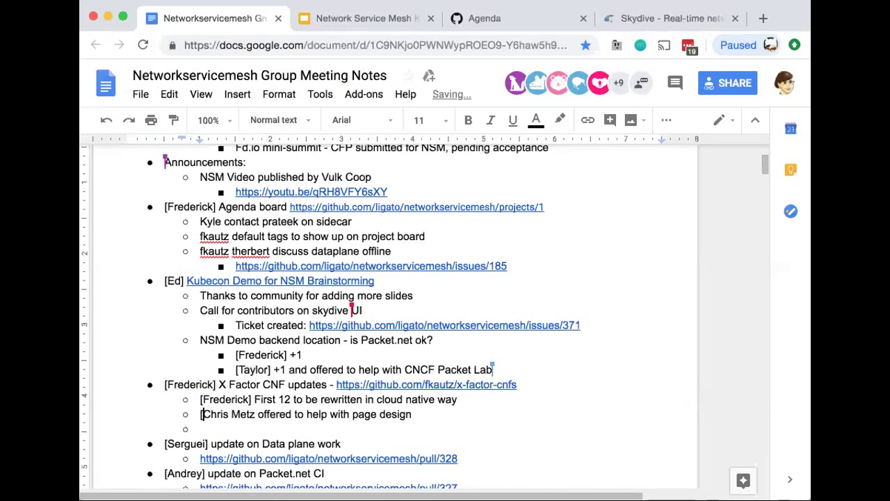
{"action": "left_click", "coordinate": [256, 414]}
{"action": "type", "text": "]"}
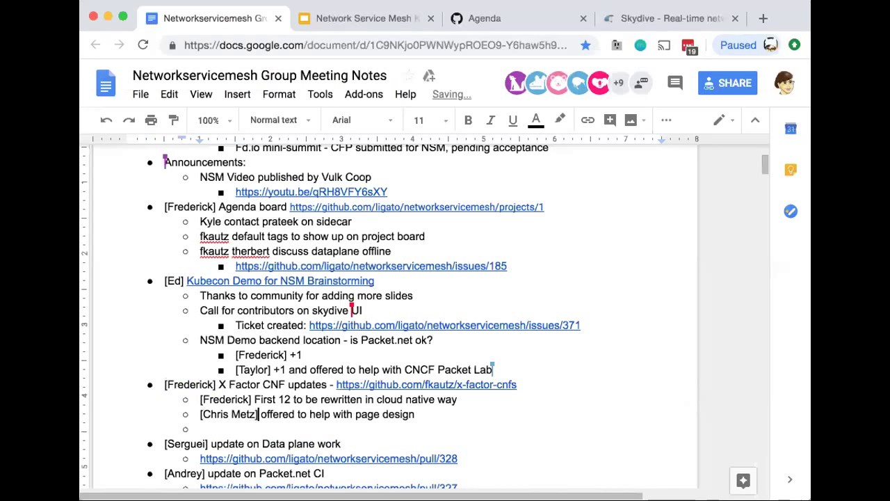
{"action": "left_click", "coordinate": [307, 428]}
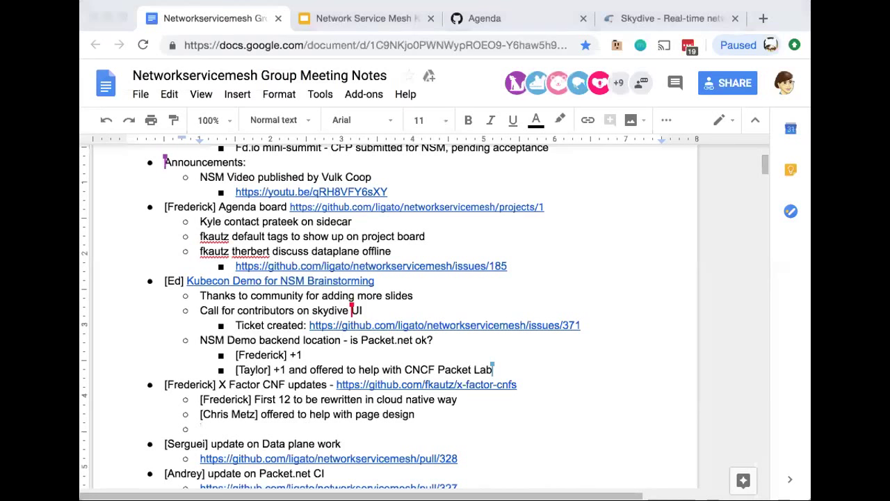
{"action": "left_click", "coordinate": [486, 351]}
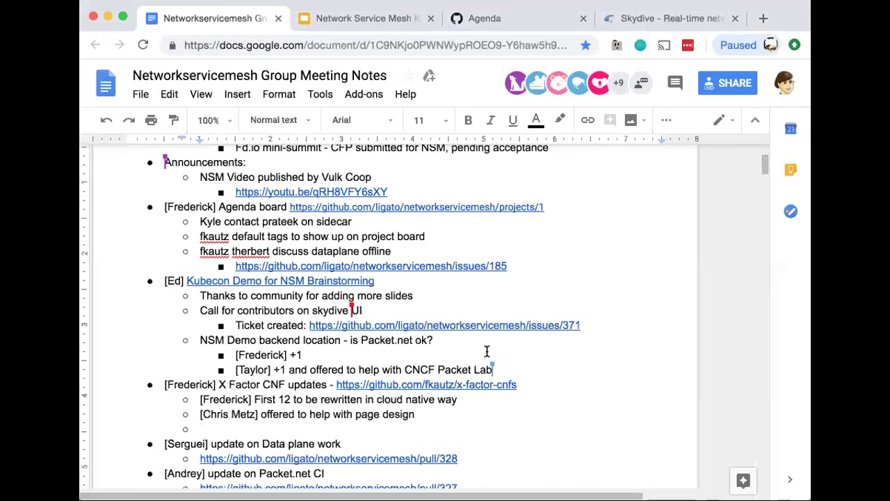
{"action": "left_click", "coordinate": [438, 412]}
{"action": "type", "text": "https://www.networkservicemesh.io/"}
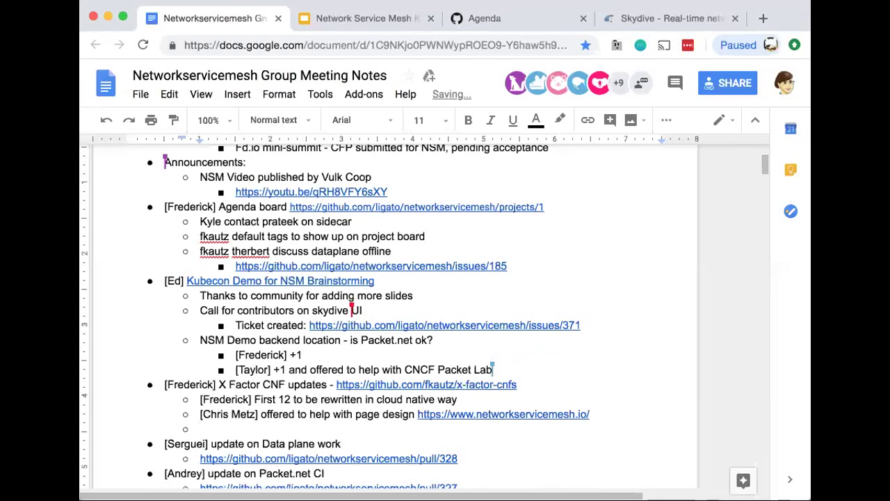
{"action": "left_click", "coordinate": [201, 428]}
{"action": "key", "text": "BackSpace"}
{"action": "key", "text": "BackSpace"}
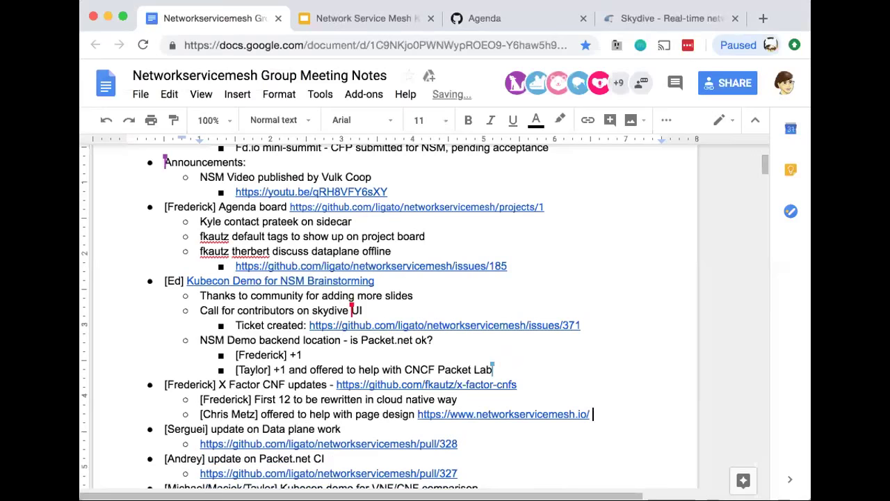
{"action": "scroll", "coordinate": [389, 313], "scroll_direction": "down", "scroll_amount": 5}
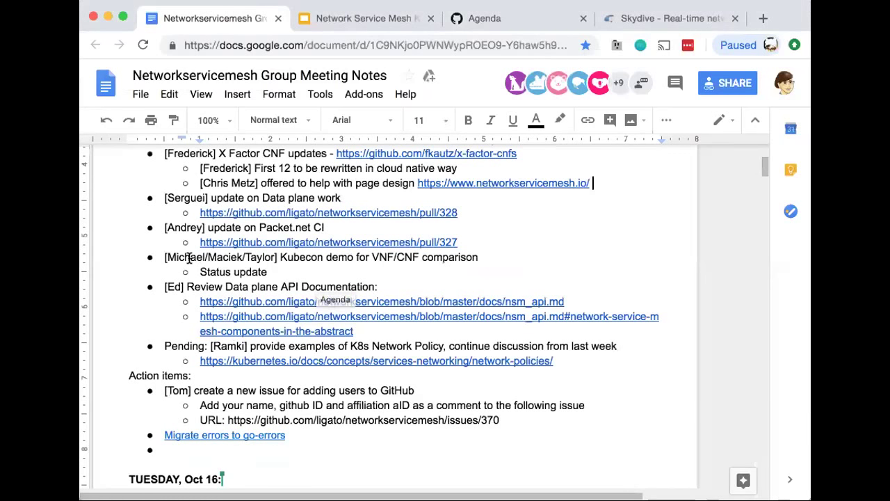
{"action": "left_click", "coordinate": [356, 196]}
- Append ' - not on today's call' to the Data plane work item and open its pull/328 link
{"action": "type", "text": "- not a"}
{"action": "type", "text": "n call"}
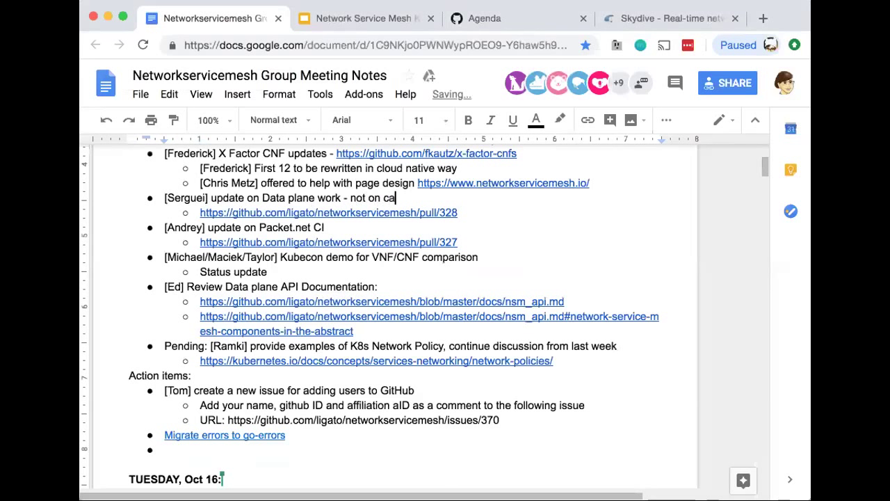
{"action": "key", "text": "Left"}
{"action": "key", "text": "Left"}
{"action": "key", "text": "Left"}
{"action": "key", "text": "Left"}
{"action": "type", "text": "today's"}
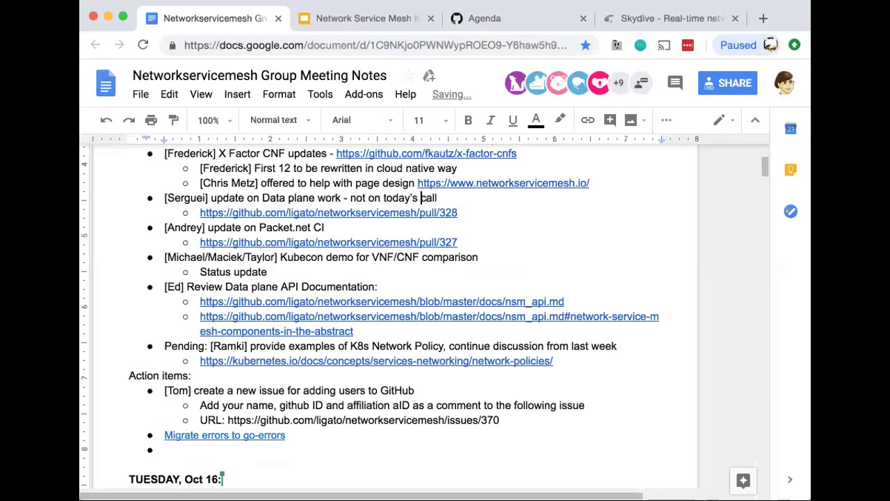
{"action": "left_click", "coordinate": [370, 212]}
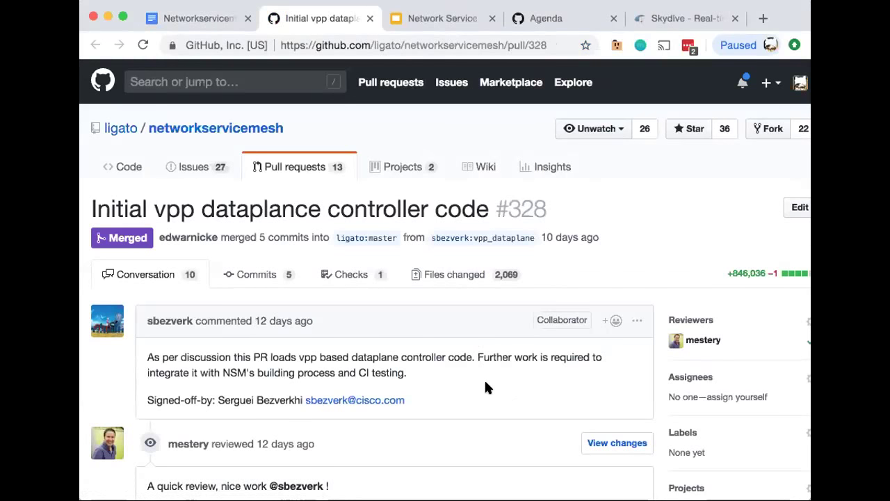
- Read through pull request #328's review discussion, then return to the meeting notes
{"action": "scroll", "coordinate": [485, 387], "scroll_direction": "down", "scroll_amount": 3}
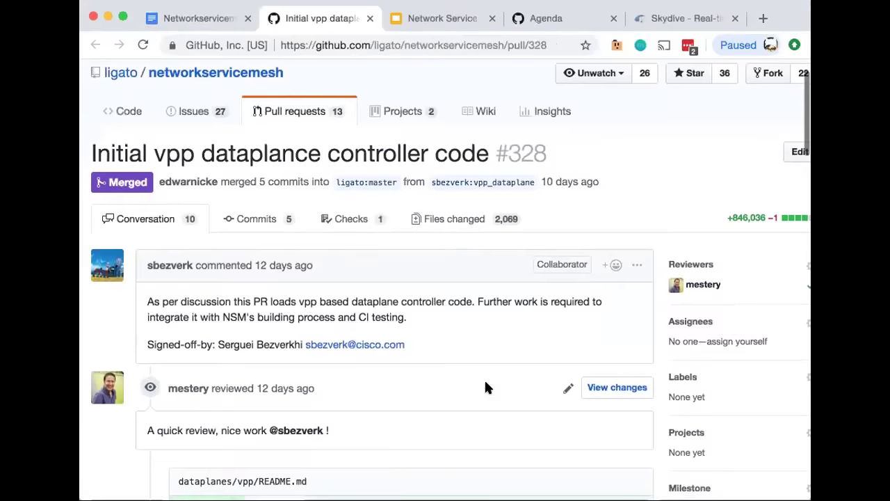
{"action": "scroll", "coordinate": [486, 387], "scroll_direction": "down", "scroll_amount": 10}
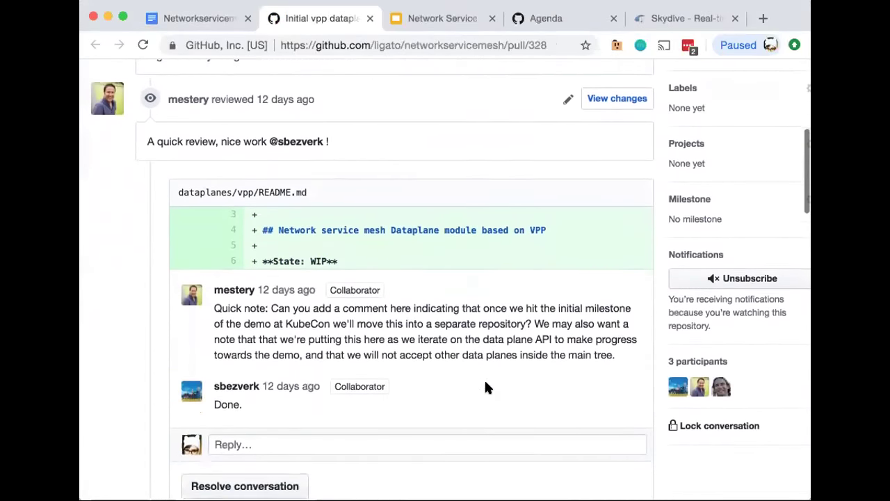
{"action": "scroll", "coordinate": [485, 387], "scroll_direction": "down", "scroll_amount": 10}
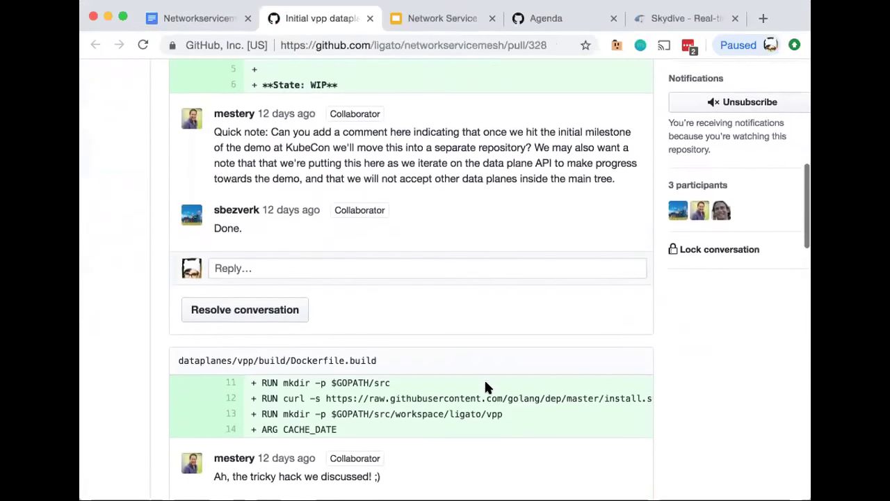
{"action": "scroll", "coordinate": [485, 387], "scroll_direction": "down", "scroll_amount": 10}
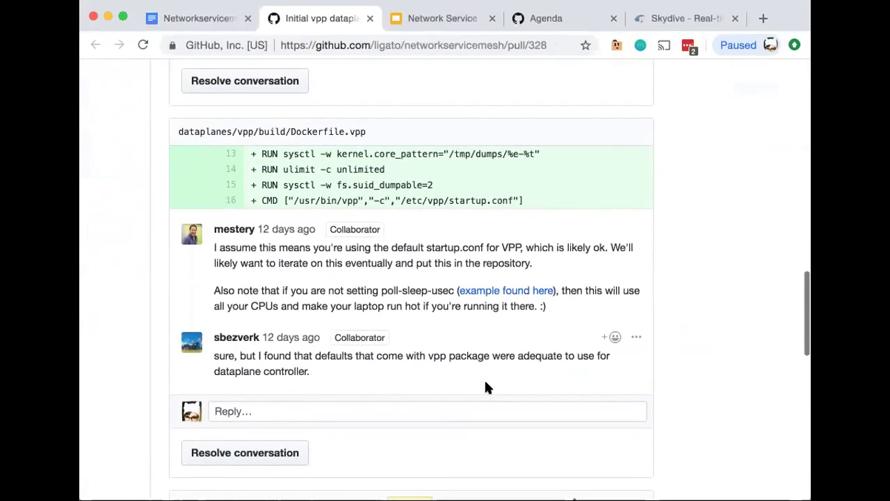
{"action": "scroll", "coordinate": [486, 388], "scroll_direction": "down", "scroll_amount": 9}
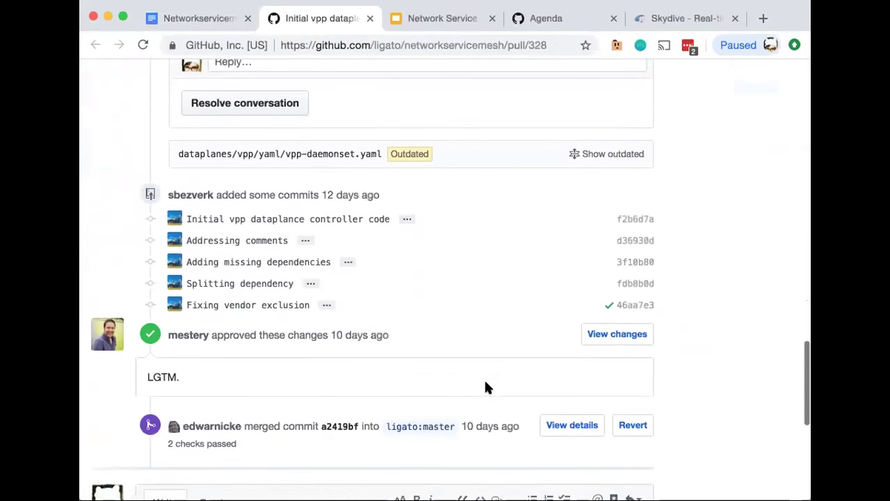
{"action": "scroll", "coordinate": [485, 388], "scroll_direction": "down", "scroll_amount": 5}
{"action": "scroll", "coordinate": [485, 382], "scroll_direction": "up", "scroll_amount": 6}
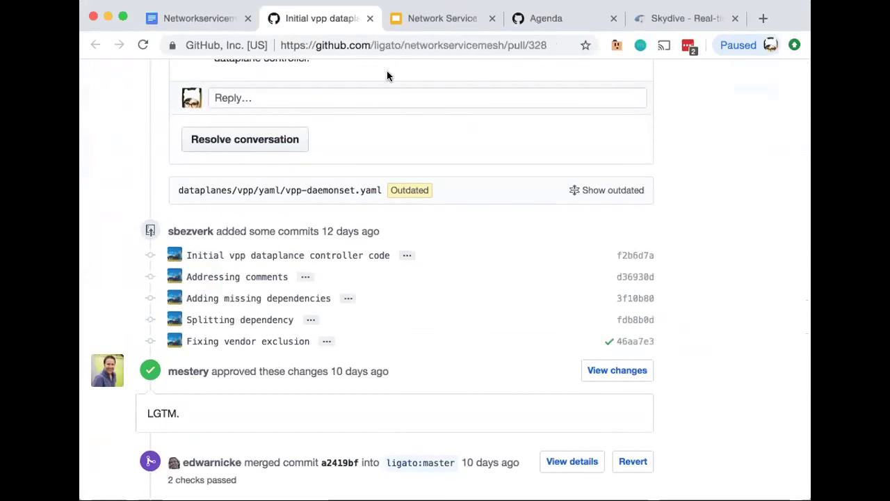
{"action": "left_click", "coordinate": [174, 18]}
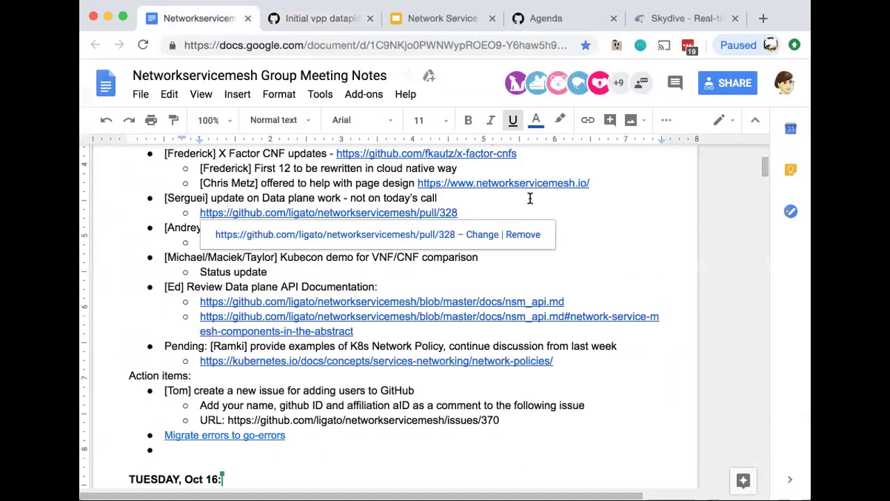
- Add a sub-bullet 'See IRC for a question' under the pull/328 link
{"action": "left_click", "coordinate": [487, 206]}
{"action": "key", "text": "Return"}
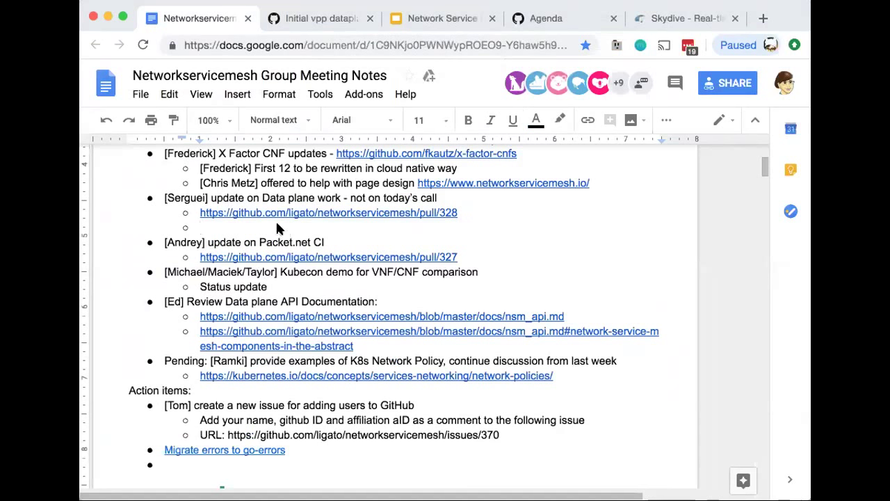
{"action": "type", "text": "See chat fo"}
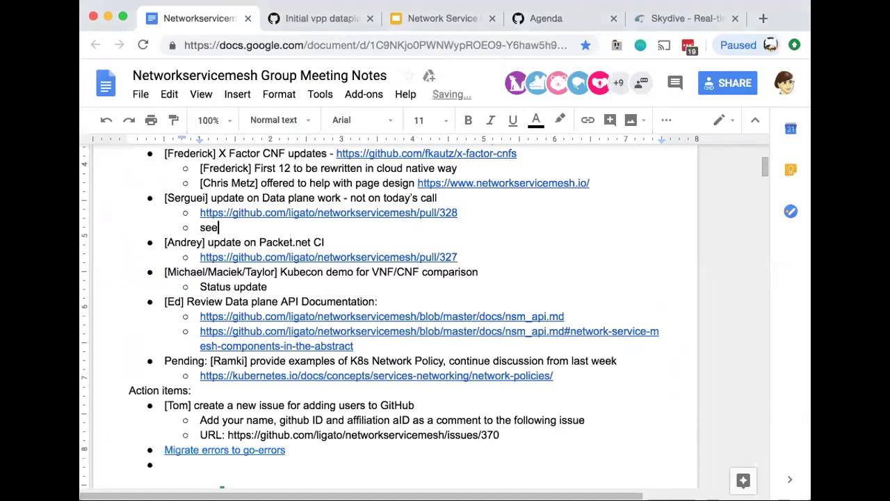
{"action": "type", "text": "r a questions"}
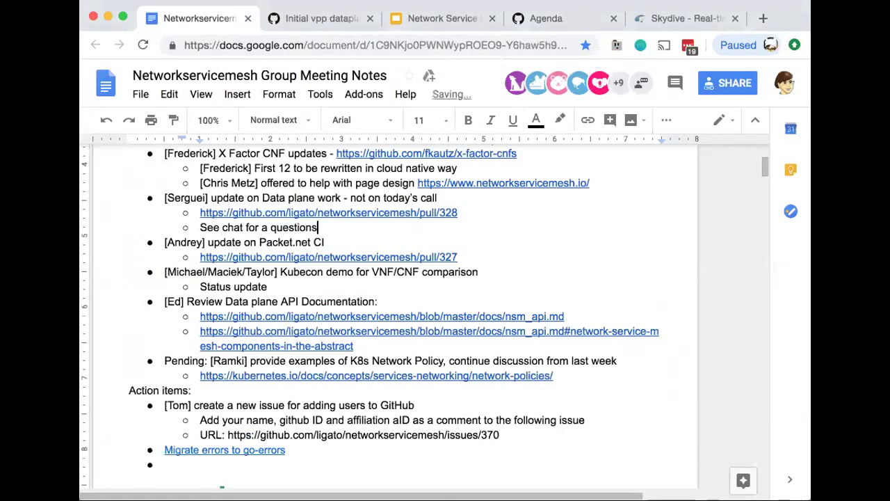
{"action": "key", "text": "BackSpace"}
{"action": "key", "text": "Return"}
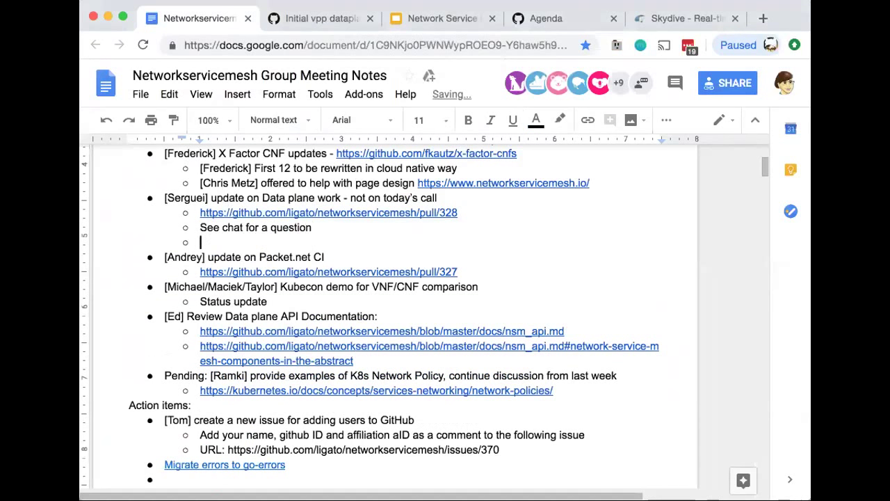
{"action": "double_click", "coordinate": [234, 228]}
{"action": "type", "text": "IRC"}
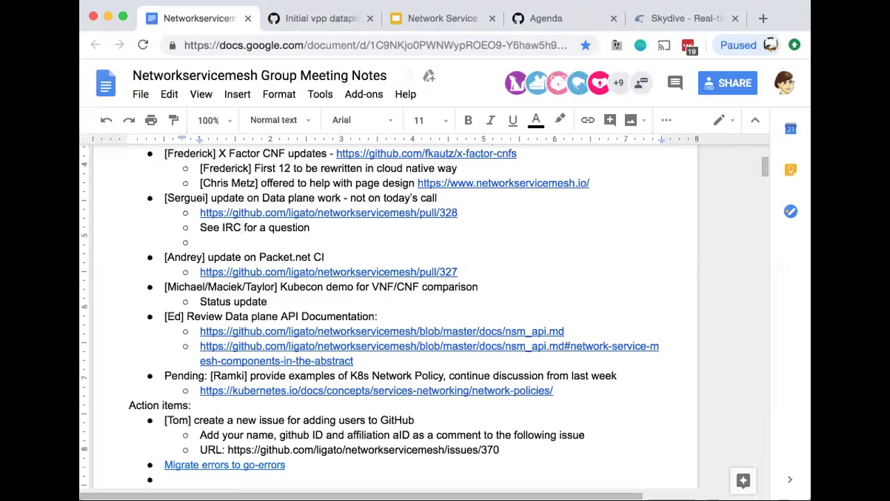
- Prefix the IRC note with the speaker's bracketed name and remove the empty sub-bullet below
{"action": "left_click", "coordinate": [316, 228]}
{"action": "left_click", "coordinate": [201, 228]}
{"action": "type", "text": "[Ilya"}
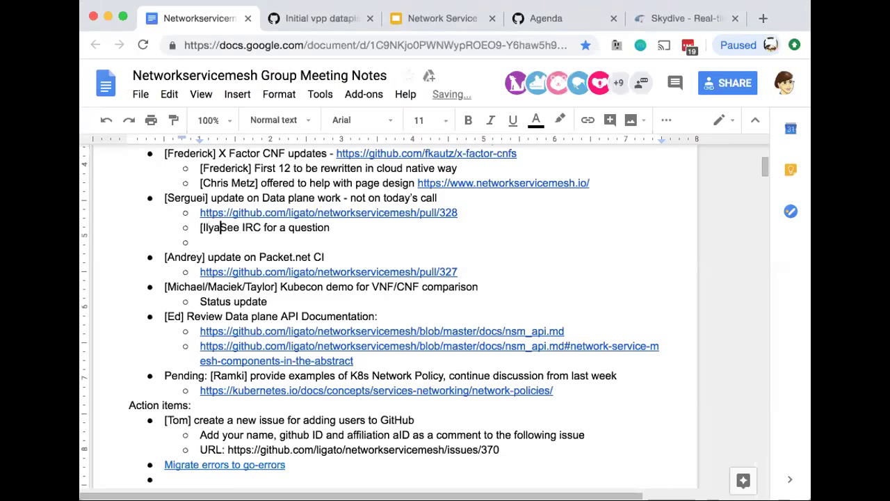
{"action": "type", "text": "]"}
{"action": "left_click", "coordinate": [201, 242]}
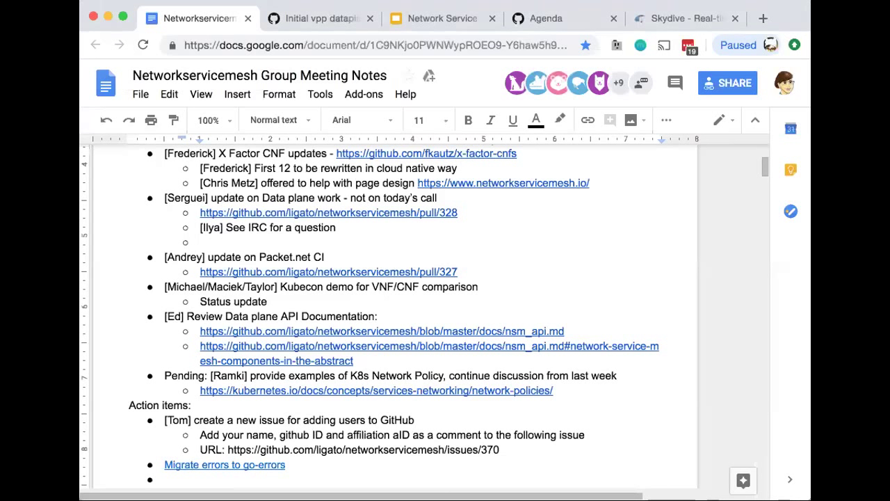
{"action": "key", "text": "BackSpace"}
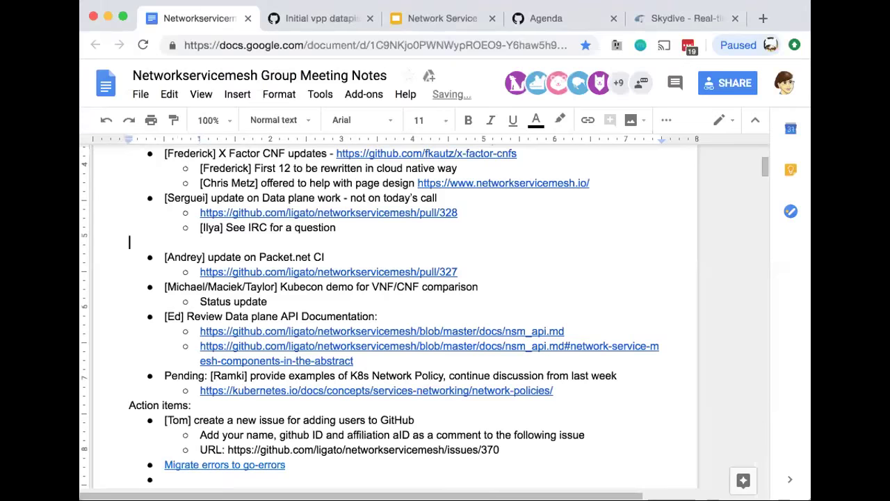
{"action": "key", "text": "BackSpace"}
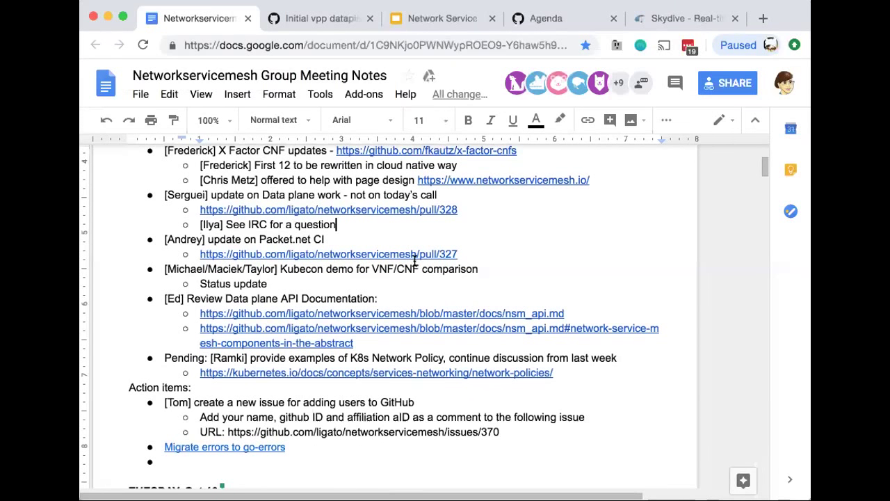
- Open pull request 327 from the Packet.net CI item in a new tab
{"action": "left_click", "coordinate": [331, 239]}
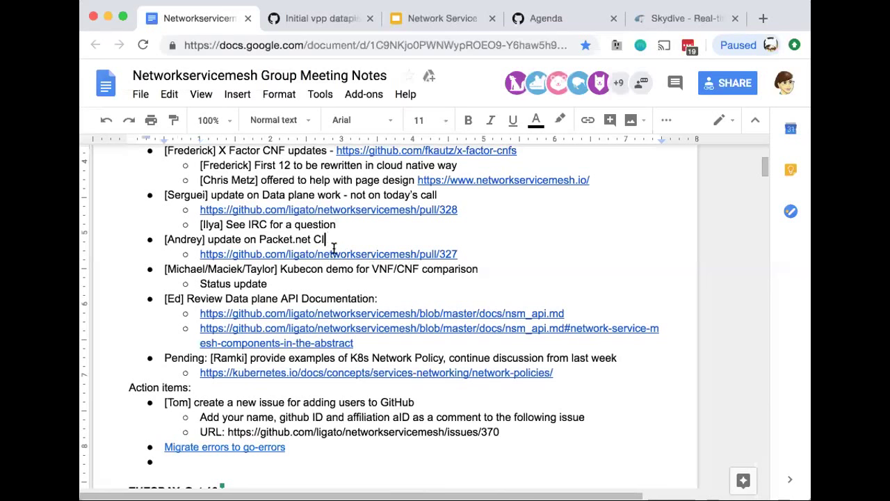
{"action": "left_click", "coordinate": [340, 254]}
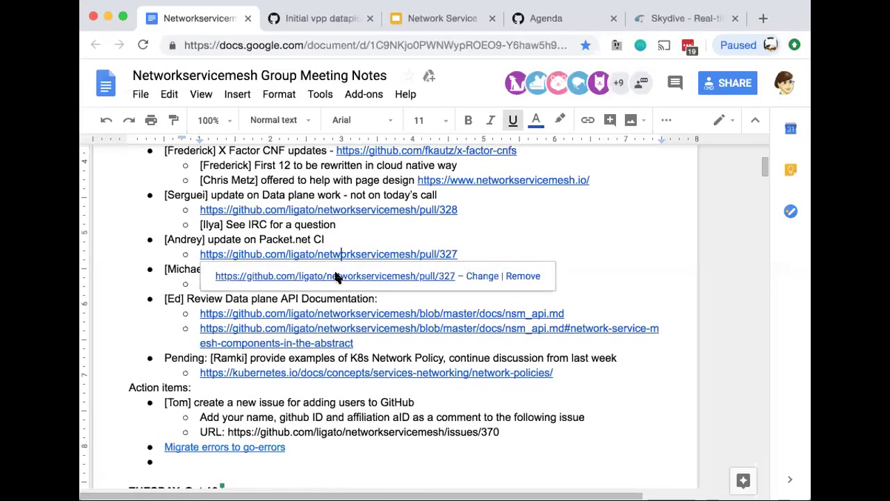
{"action": "left_click", "coordinate": [335, 276]}
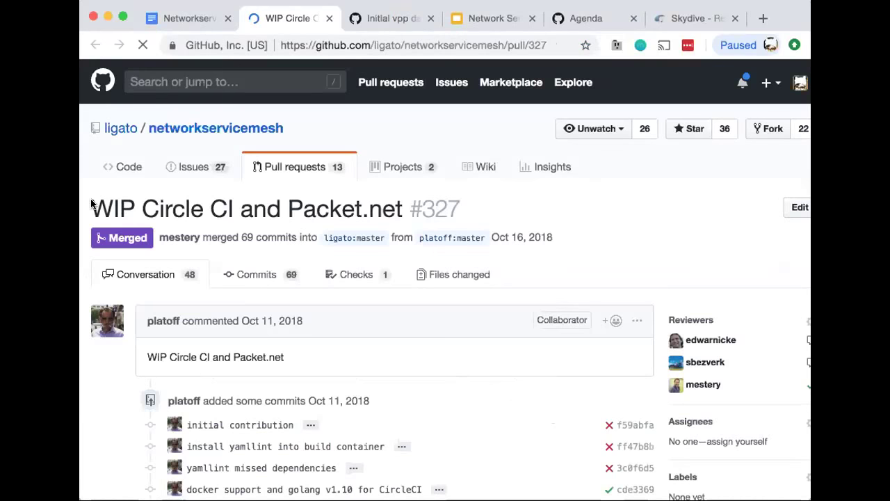
- Scroll through pull request #327's conversation down to its merge into ligato:master
{"action": "scroll", "coordinate": [338, 334], "scroll_direction": "down", "scroll_amount": 10}
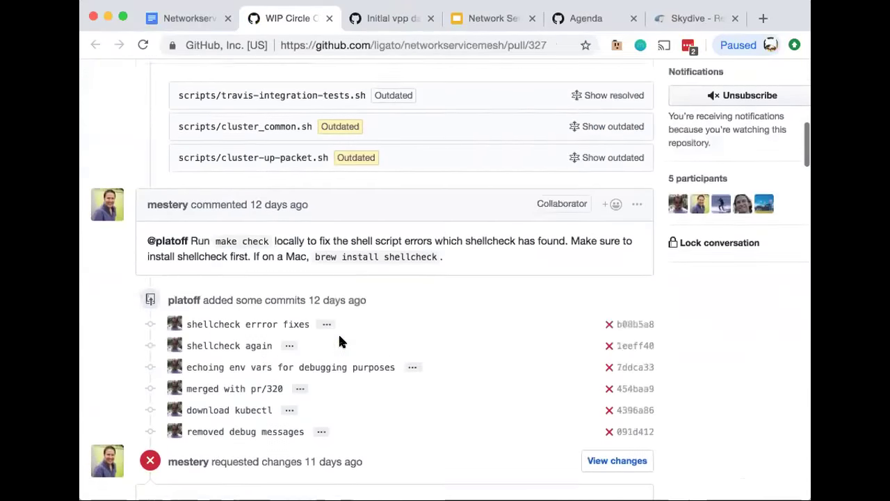
{"action": "scroll", "coordinate": [339, 338], "scroll_direction": "down", "scroll_amount": 15}
{"action": "scroll", "coordinate": [340, 341], "scroll_direction": "down", "scroll_amount": 10}
{"action": "scroll", "coordinate": [339, 339], "scroll_direction": "down", "scroll_amount": 10}
{"action": "scroll", "coordinate": [339, 340], "scroll_direction": "down", "scroll_amount": 10}
{"action": "scroll", "coordinate": [341, 342], "scroll_direction": "down", "scroll_amount": 6}
{"action": "scroll", "coordinate": [342, 340], "scroll_direction": "down", "scroll_amount": 5}
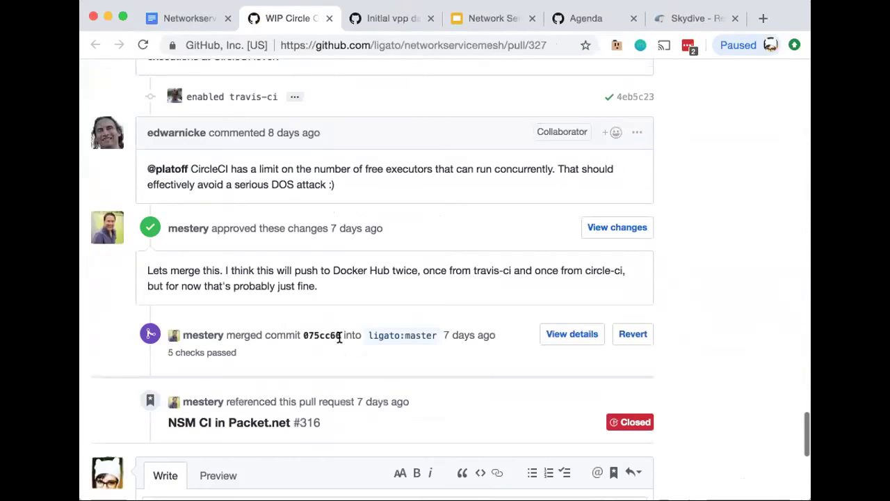
{"action": "scroll", "coordinate": [339, 337], "scroll_direction": "down", "scroll_amount": 1}
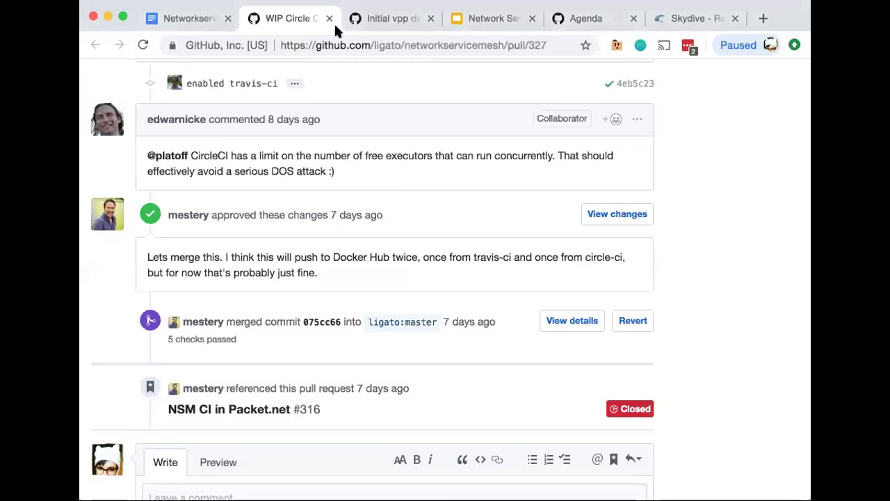
- Return to the meeting notes and dismiss the pull/327 link preview
{"action": "left_click", "coordinate": [214, 19]}
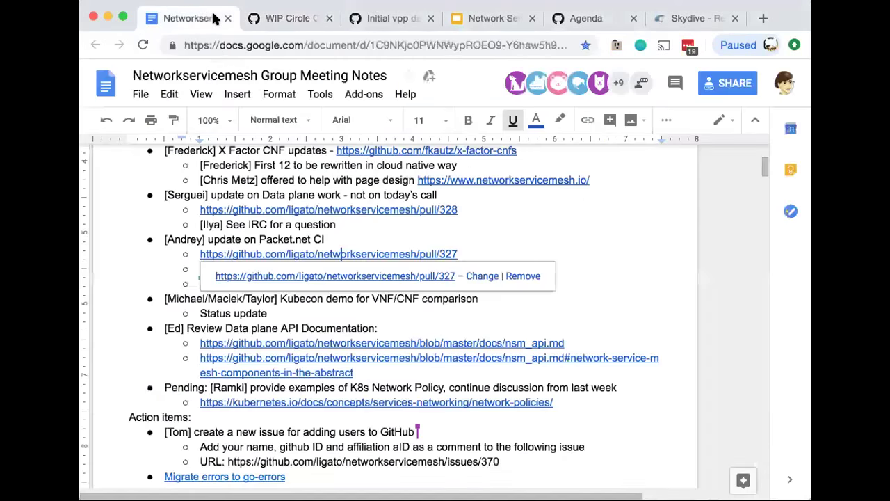
{"action": "left_click", "coordinate": [156, 261]}
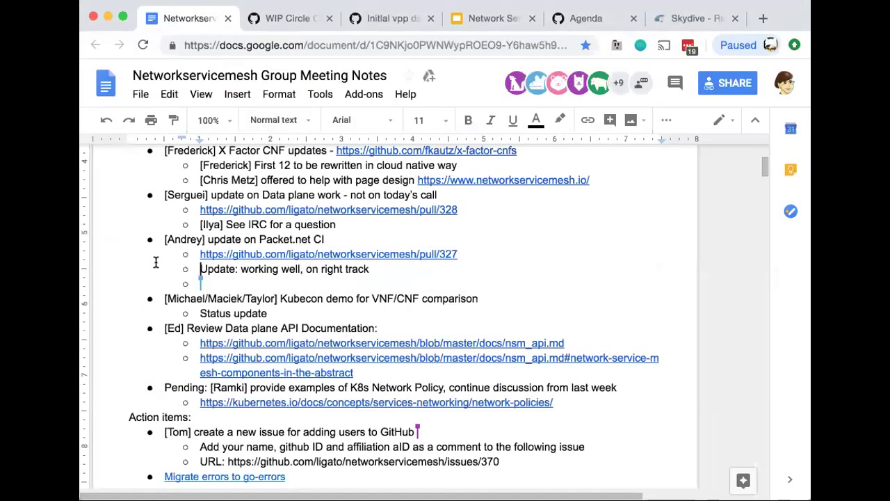
- Strike through the first two presenter names on the Kubecon demo for VNF/CNF comparison item
{"action": "left_click_drag", "start_coordinate": [248, 297], "coordinate": [166, 297]}
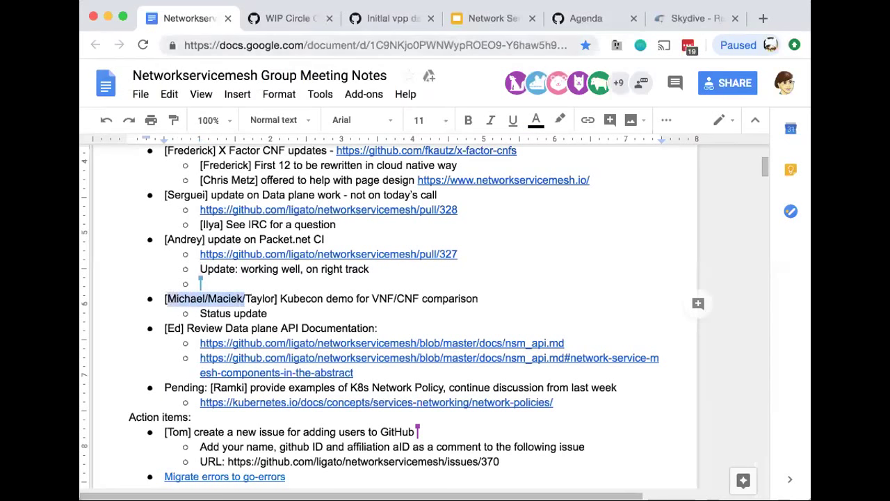
{"action": "left_click", "coordinate": [280, 96]}
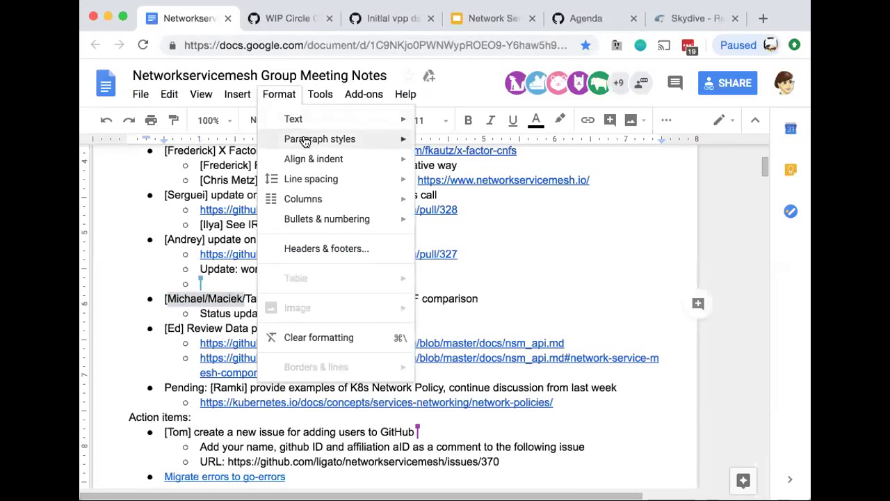
{"action": "mouse_move", "coordinate": [303, 114]}
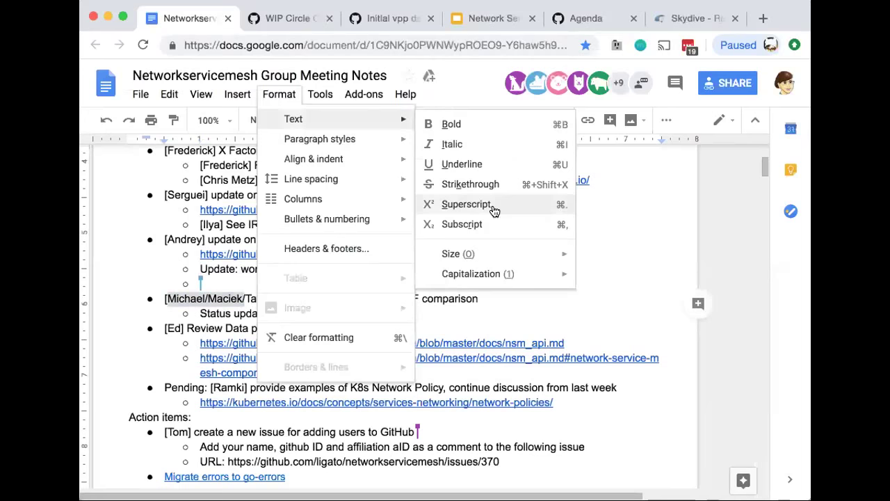
{"action": "left_click", "coordinate": [483, 184]}
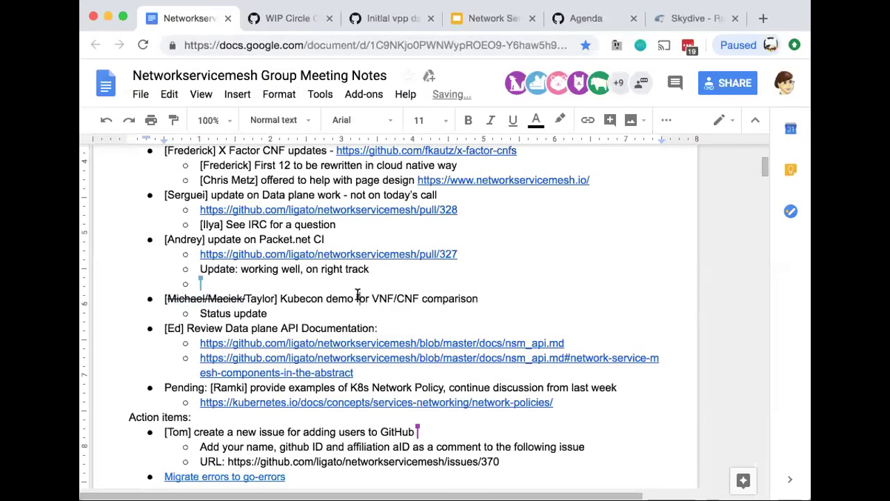
- Under Status update, add a sub-bullet saying two team members are not on today's call
{"action": "left_click", "coordinate": [288, 303]}
{"action": "key", "text": "Return"}
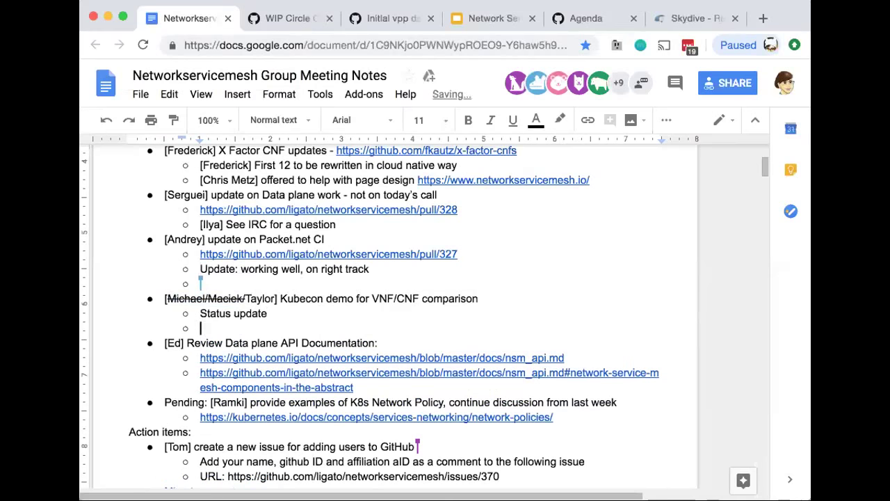
{"action": "type", "text": "Michael/M"}
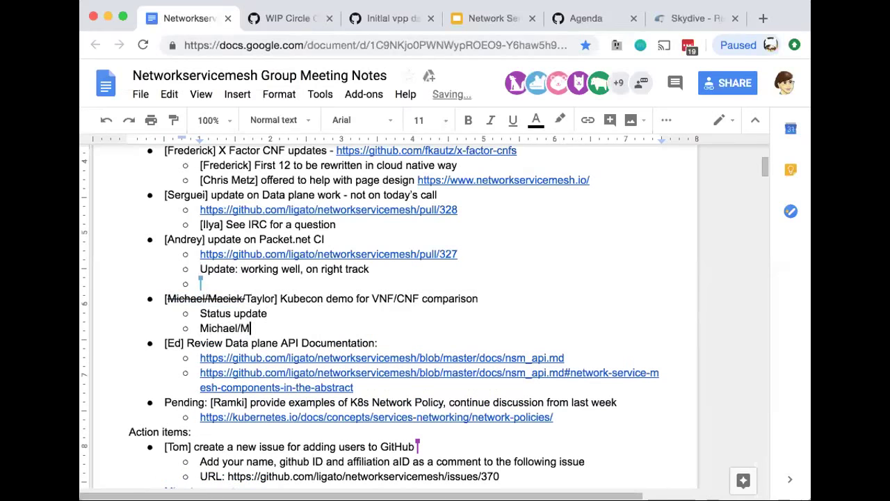
{"action": "type", "text": "aciek not on today’s"}
{"action": "key", "text": "BackSpace"}
{"action": "type", "text": "'s call"}
{"action": "key", "text": "Return"}
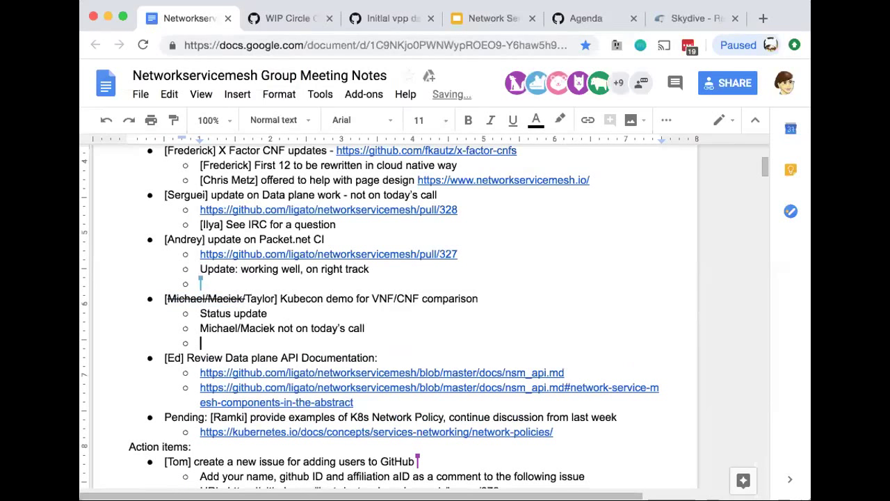
- Credit Status update to a named colleague and add 'comparing testbed results on fd.io CSIT lab'
{"action": "left_click", "coordinate": [291, 314]}
{"action": "type", "text": "from Taylor"}
{"action": "key", "text": "Down"}
{"action": "key", "text": "Down"}
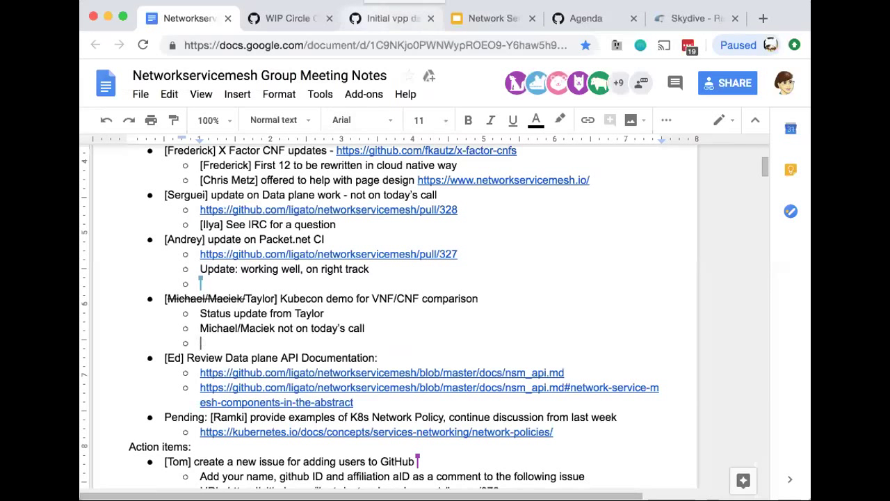
{"action": "type", "text": "compar"}
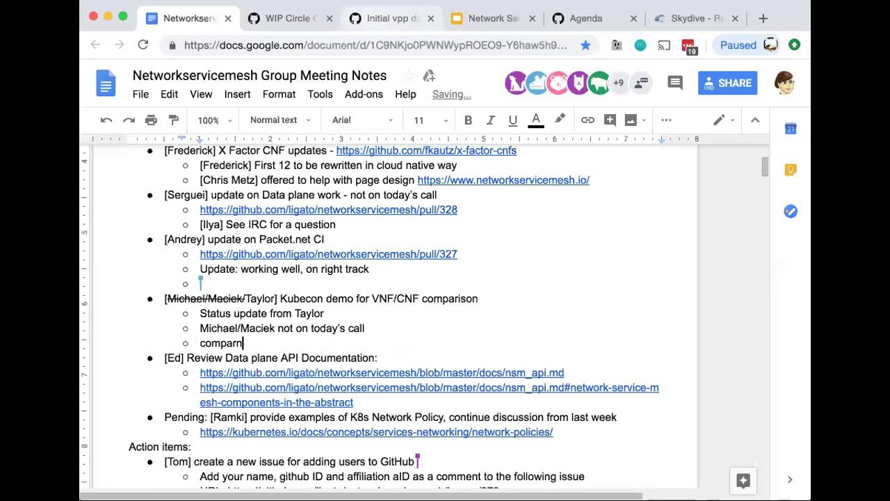
{"action": "type", "text": "ing testbe"}
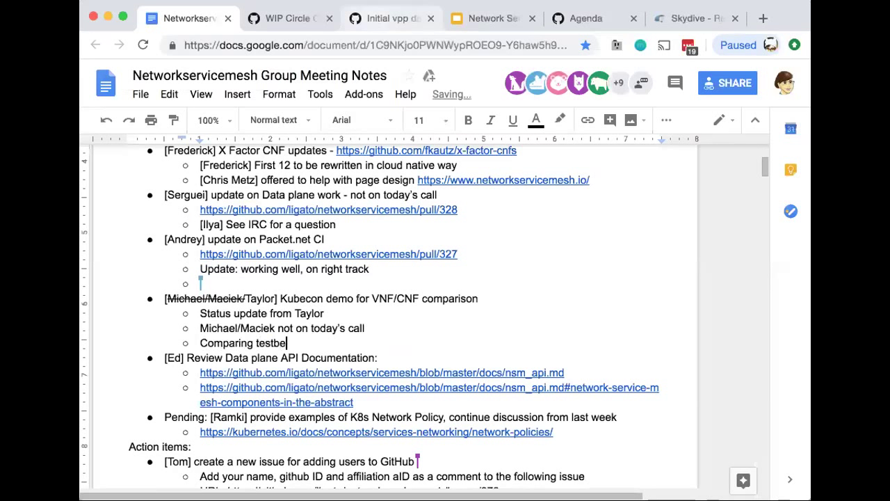
{"action": "type", "text": "d results on fd."}
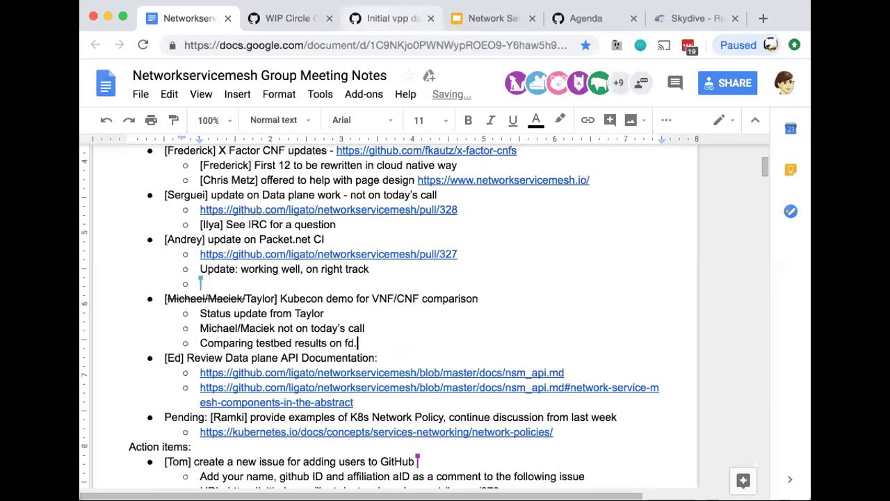
{"action": "type", "text": "io CSIT lab"}
- Nest 'more updates next week' under the testbed results line
{"action": "key", "text": "Return"}
{"action": "type", "text": "more updates"}
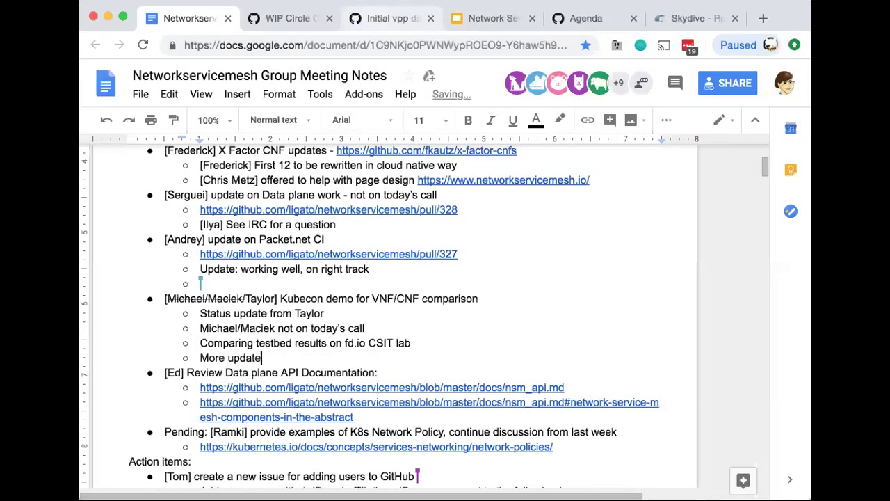
{"action": "type", "text": " next week"}
{"action": "left_click", "coordinate": [200, 357]}
{"action": "key", "text": "Tab"}
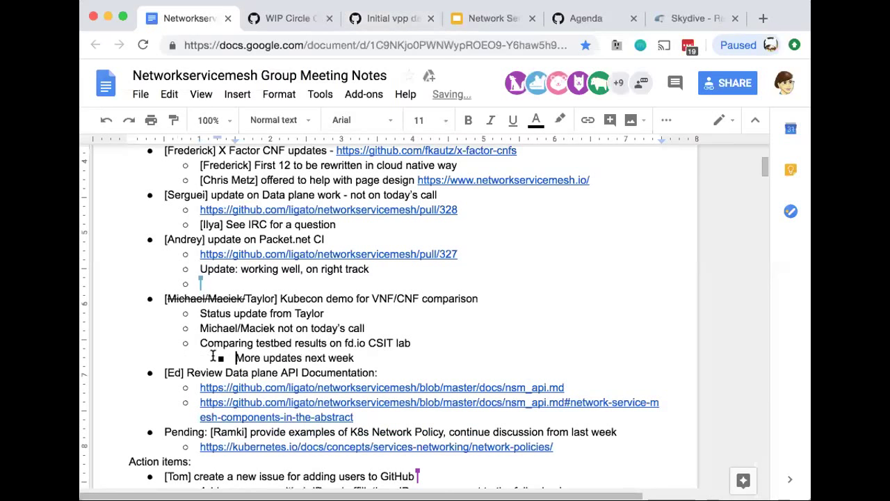
{"action": "key", "text": "End"}
- Add 'OpenStack deployment - VNF vs CNF' with a nested 'More updates next week'
{"action": "key", "text": "Return"}
{"action": "key", "text": "shift+Tab"}
{"action": "type", "text": "Open"}
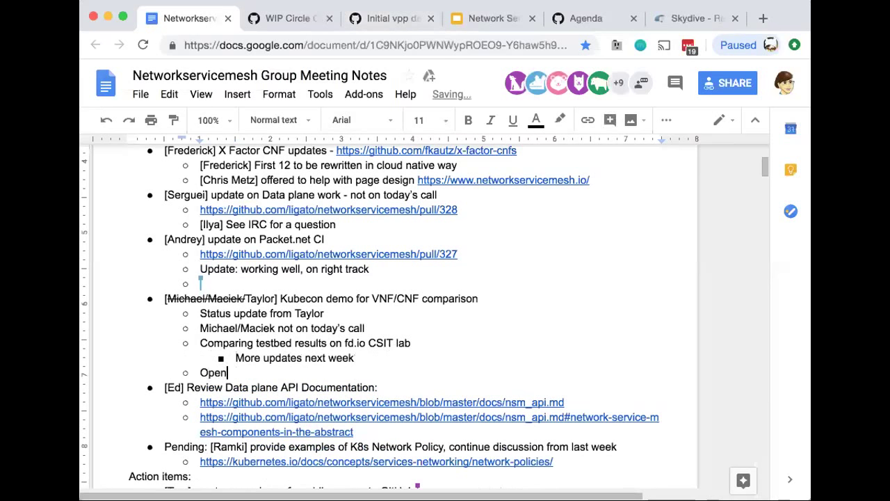
{"action": "type", "text": "Stack deployment - VN"}
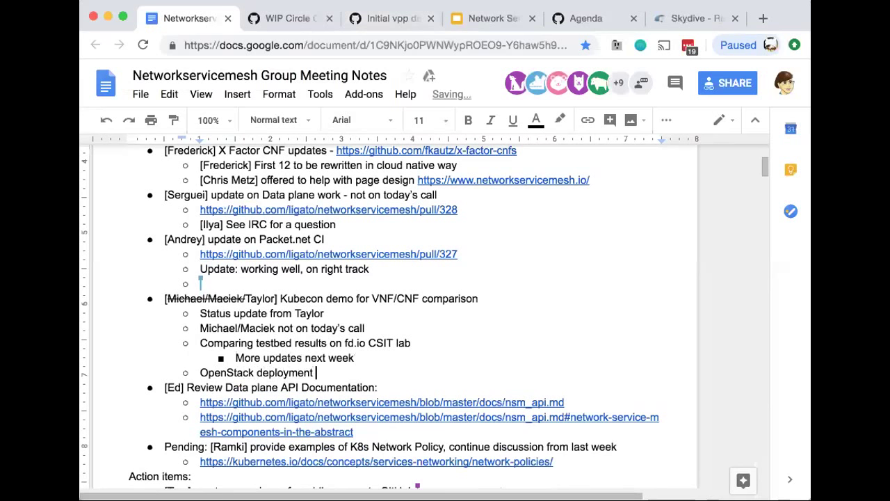
{"action": "type", "text": "F vs CNF"}
{"action": "key", "text": "Return"}
{"action": "key", "text": "Tab"}
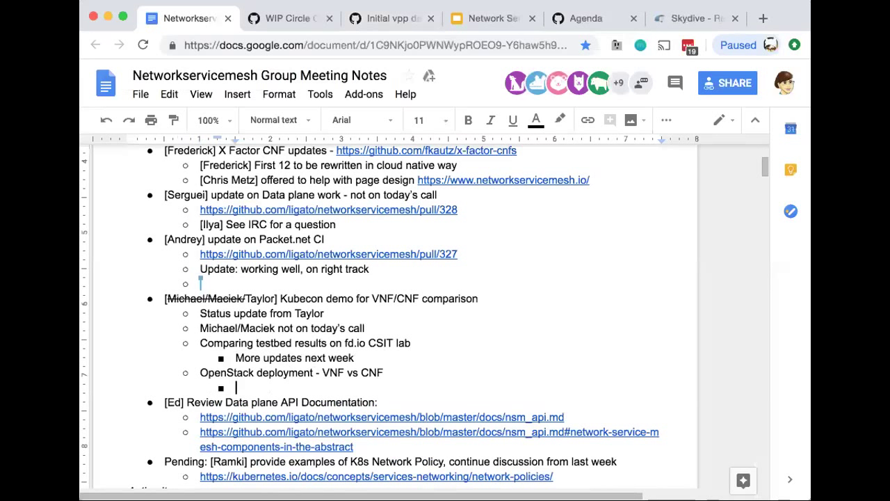
{"action": "type", "text": "More updates next week"}
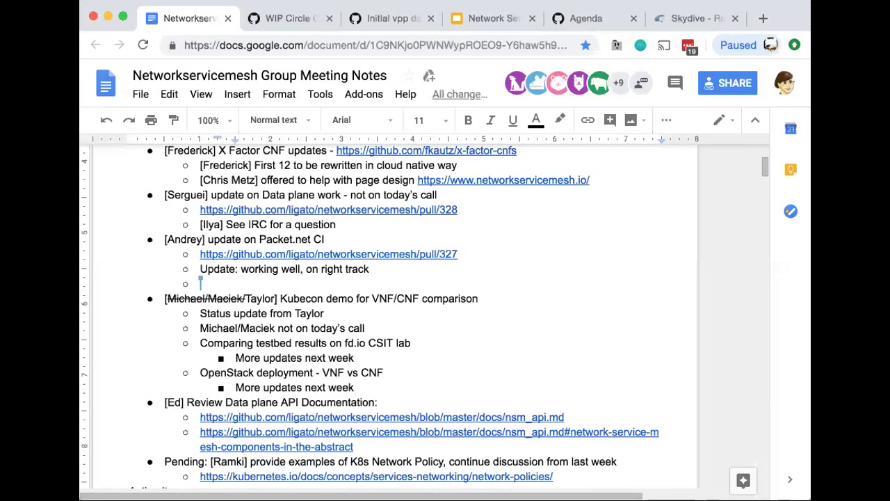
- Add 'Automation - may be usable for NSM' with sub-bullets 'hugepage, Layer-2 on Packet.net' and 'Kernel changes'
{"action": "key", "text": "Return"}
{"action": "key", "text": "shift+Tab"}
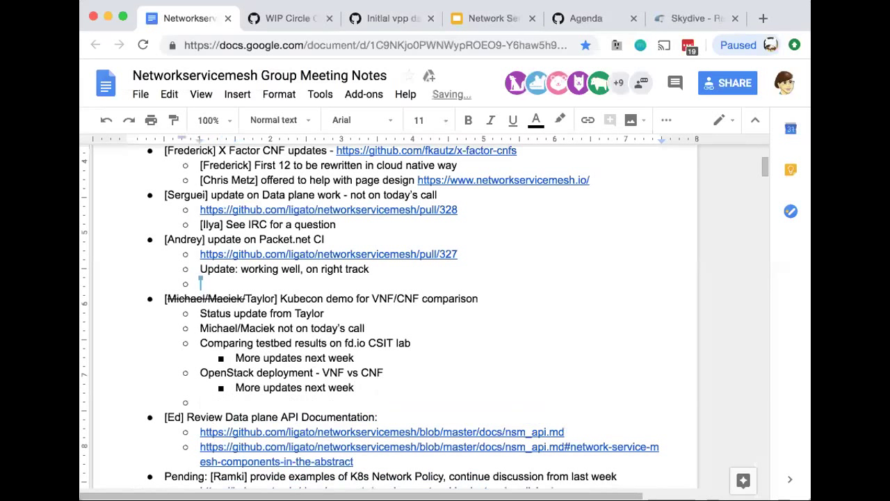
{"action": "type", "text": "Automation"}
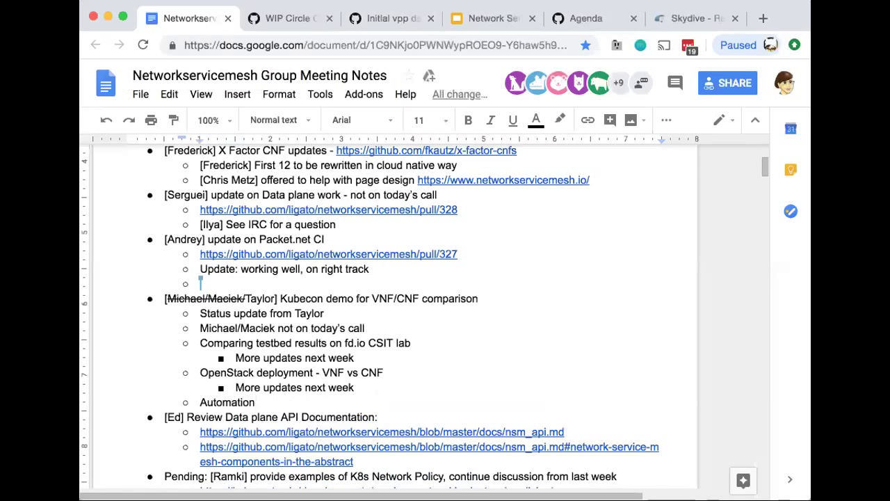
{"action": "type", "text": " - may be "}
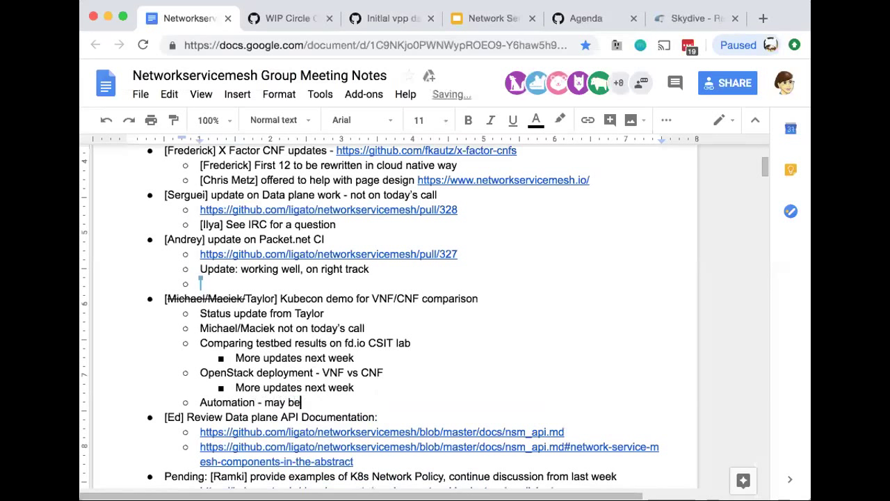
{"action": "type", "text": "usable for NSM"}
{"action": "key", "text": "Return"}
{"action": "key", "text": "Tab"}
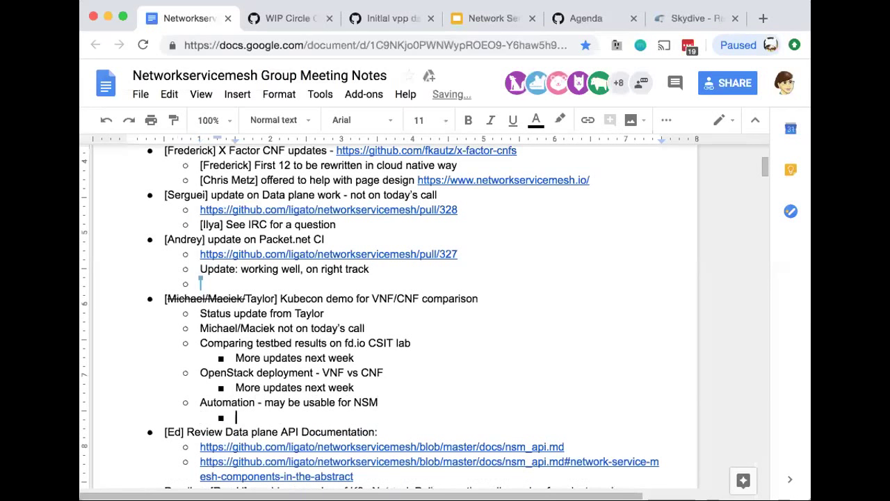
{"action": "type", "text": "hugepage, Layer-2 on Packet.net"}
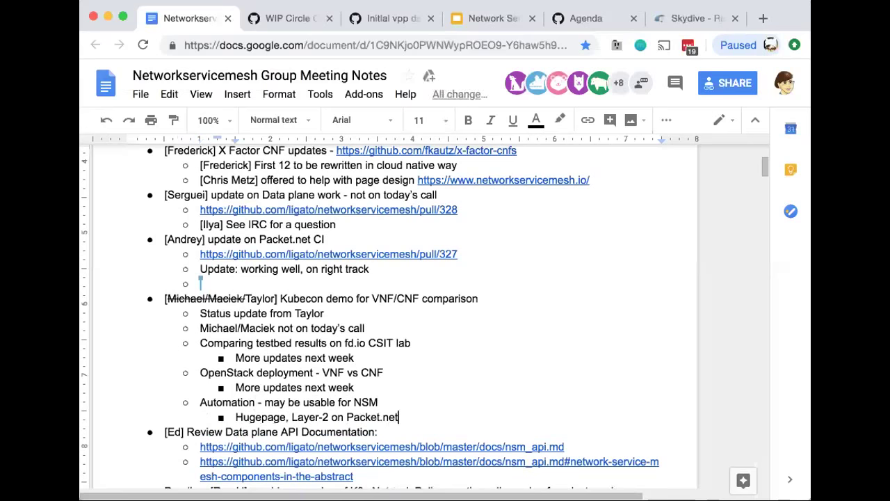
{"action": "key", "text": "Return"}
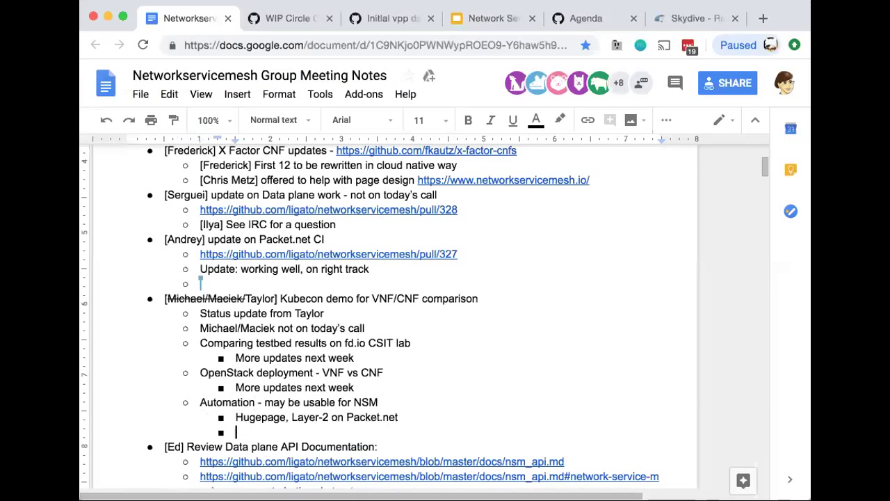
{"action": "type", "text": "Kernel changes"}
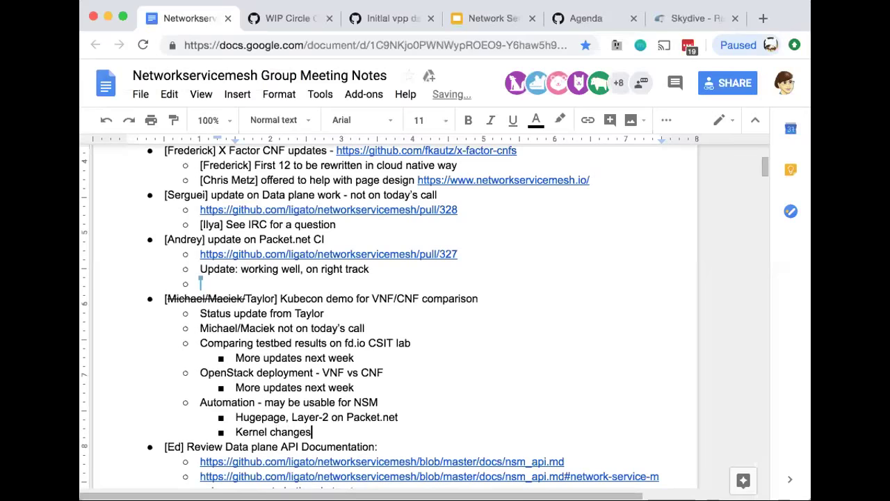
{"action": "key", "text": "Return"}
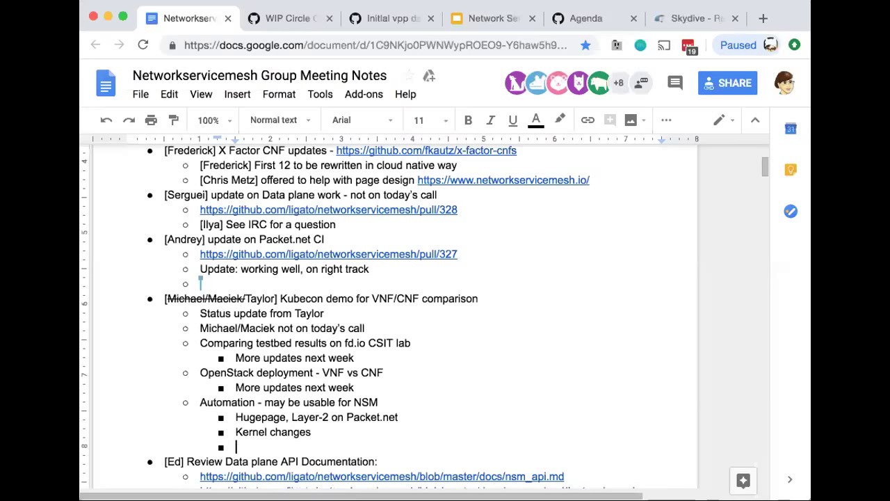
- Nest the absence note under the status update and append 'CI' to the Automation item
{"action": "left_click", "coordinate": [196, 327]}
{"action": "key", "text": "Tab"}
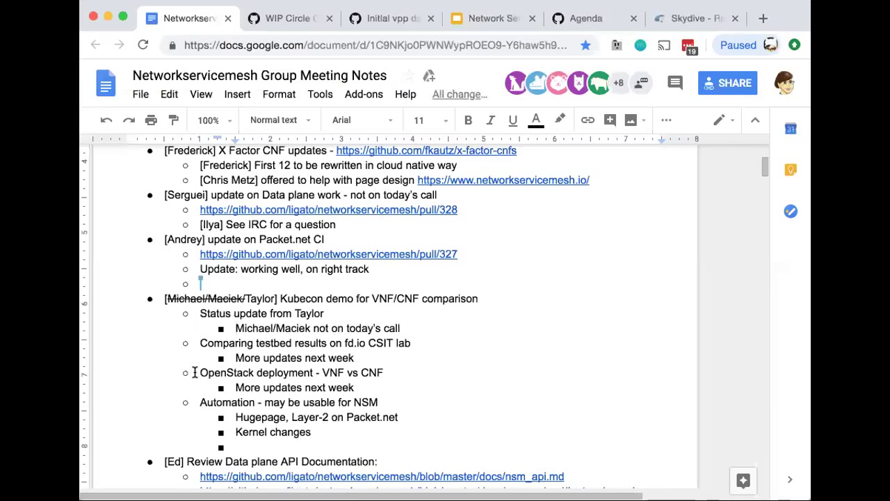
{"action": "left_click", "coordinate": [234, 442]}
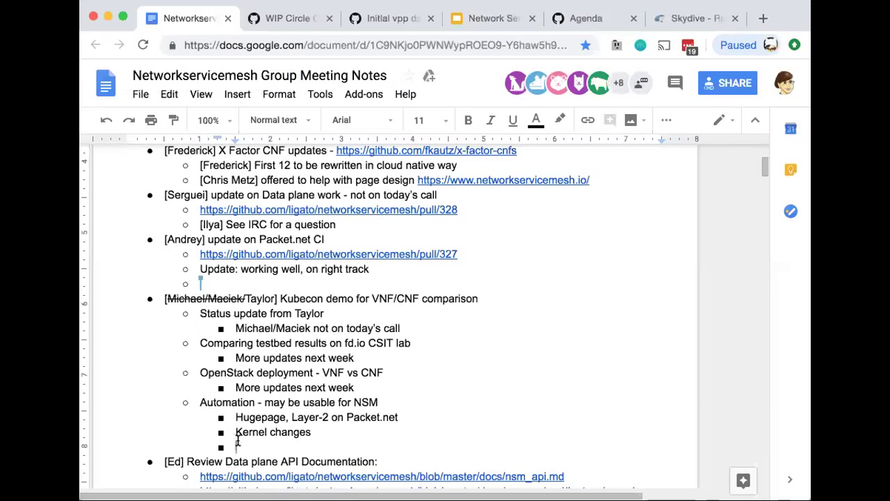
{"action": "left_click", "coordinate": [408, 401]}
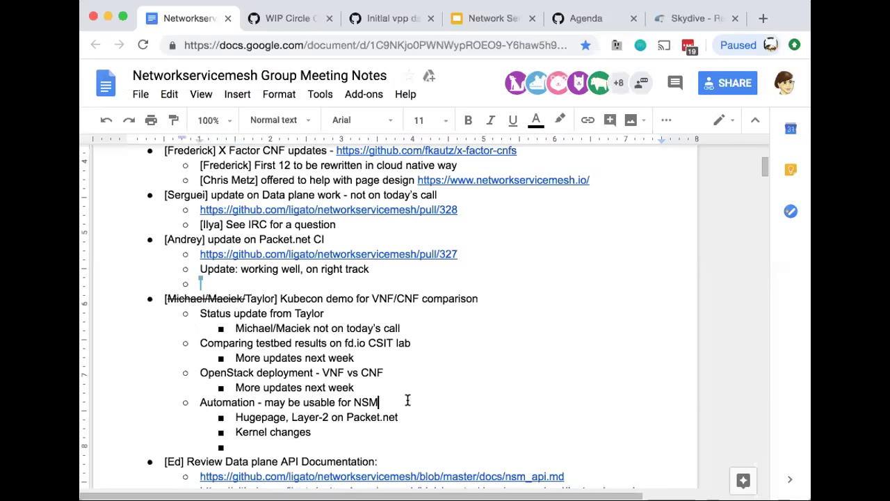
{"action": "type", "text": "CI"}
- Add a 'Kubernetes deployment' item at the outer list level below Kernel changes
{"action": "left_click", "coordinate": [225, 445]}
{"action": "key", "text": "shift+Tab"}
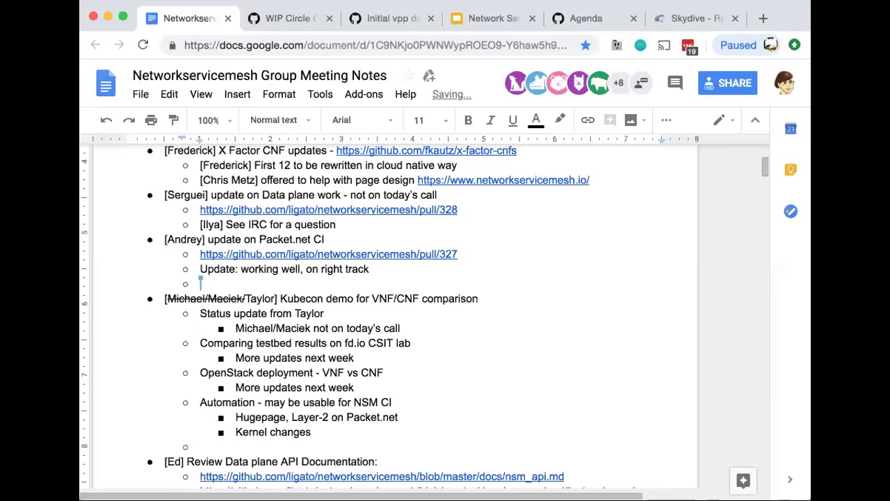
{"action": "type", "text": "Kubernetes deply"}
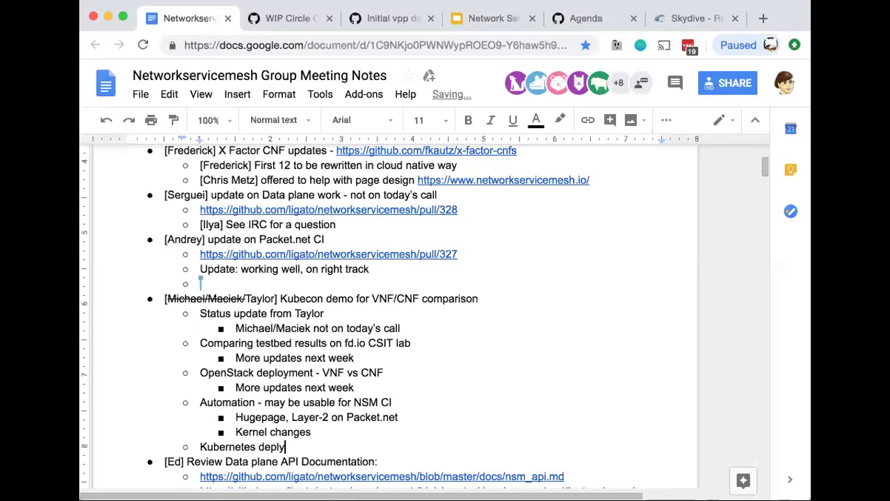
{"action": "key", "text": "BackSpace"}
{"action": "key", "text": "BackSpace"}
{"action": "type", "text": "loyment"}
- Nest 'Layer-2 connections between containers by next week' under Kubernetes deployment
{"action": "key", "text": "Return"}
{"action": "key", "text": "Tab"}
{"action": "type", "text": "Layer-2 connections"}
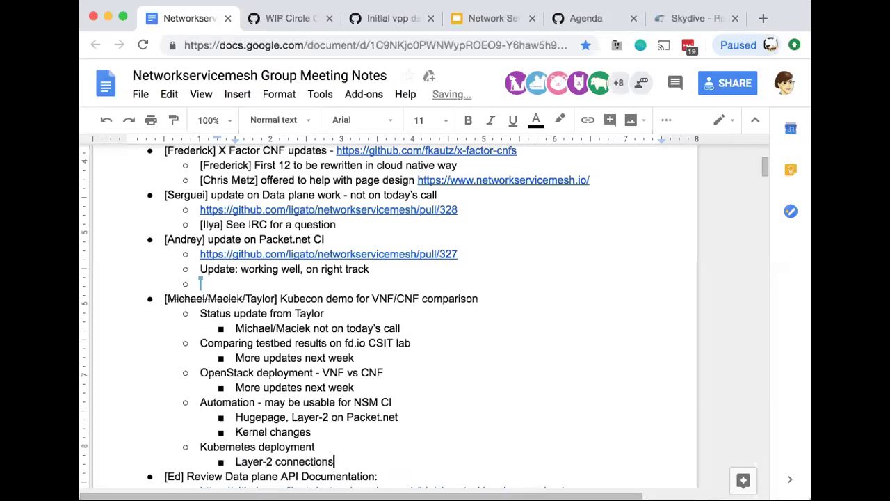
{"action": "type", "text": " between containers"}
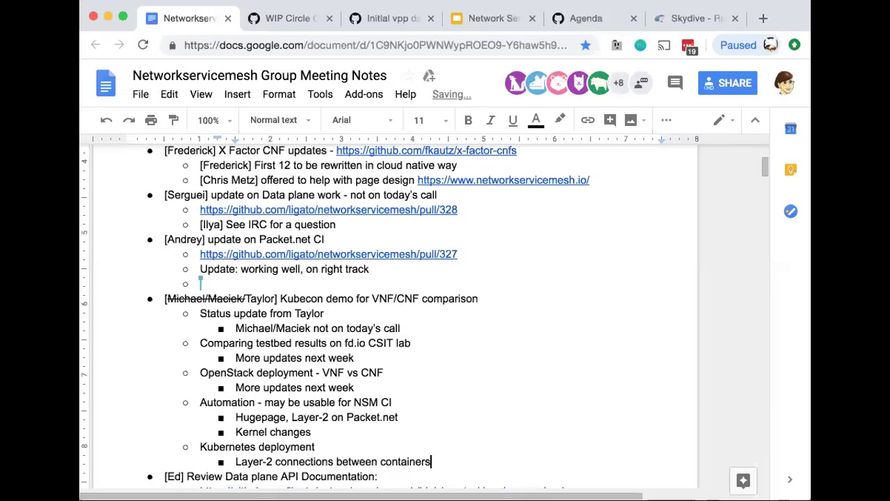
{"action": "type", "text": " by next week"}
{"action": "key", "text": "BackSpace"}
{"action": "key", "text": "BackSpace"}
{"action": "type", "text": "ek"}
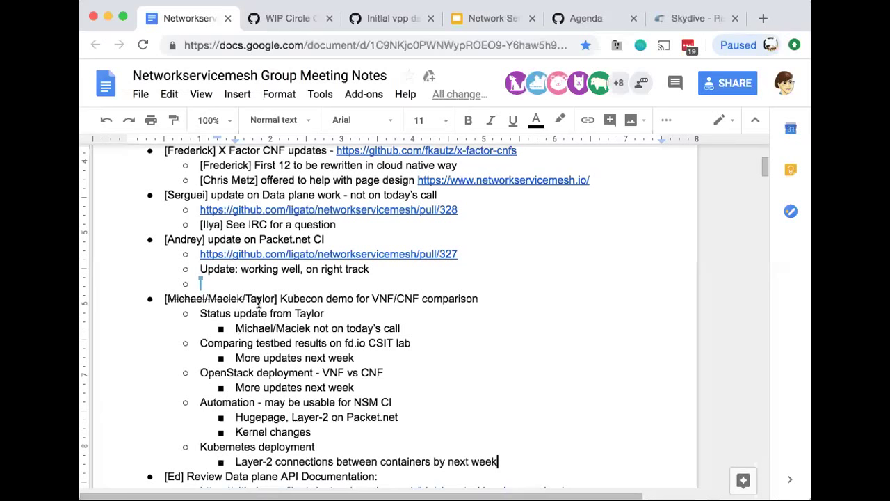
{"action": "double_click", "coordinate": [237, 298]}
- Remove the strikethrough from the names in the demo heading
{"action": "left_click_drag", "start_coordinate": [190, 297], "coordinate": [164, 298]}
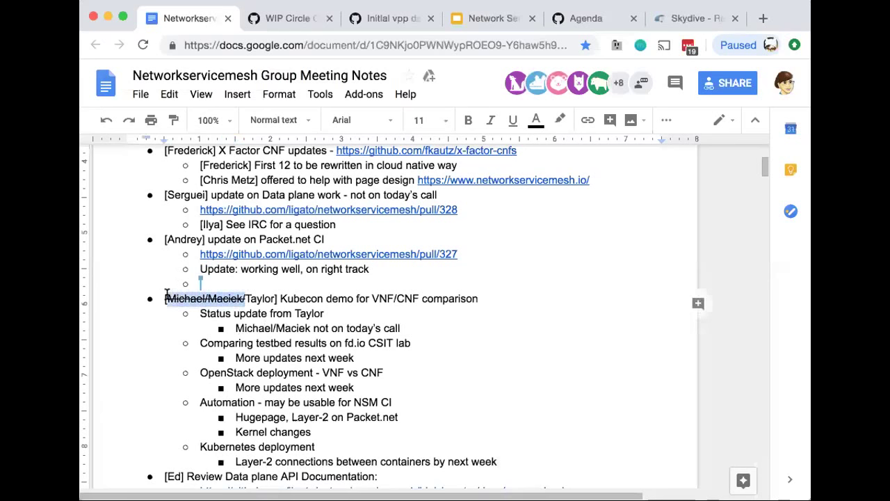
{"action": "left_click", "coordinate": [275, 96]}
{"action": "mouse_move", "coordinate": [318, 119]}
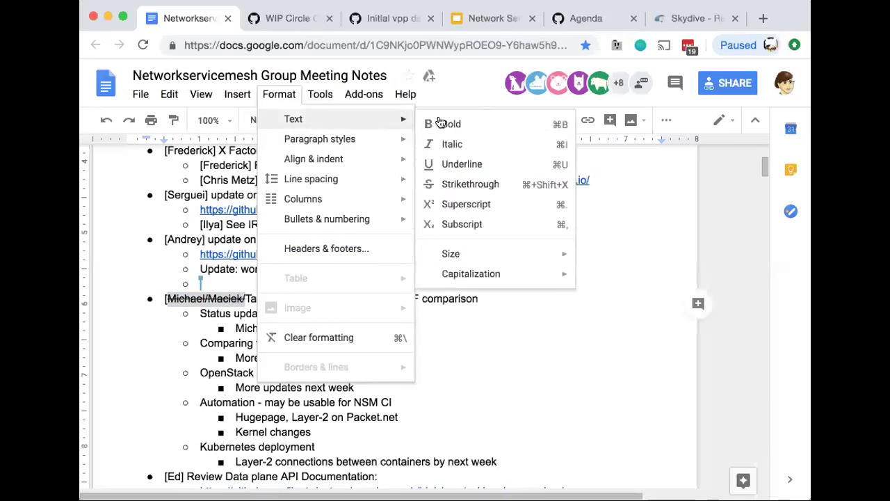
{"action": "left_click", "coordinate": [458, 185]}
{"action": "left_click", "coordinate": [395, 416]}
- Change the heading to read 'KubeCon Seattle demo'
{"action": "scroll", "coordinate": [394, 415], "scroll_direction": "down", "scroll_amount": 3}
{"action": "scroll", "coordinate": [395, 415], "scroll_direction": "down", "scroll_amount": 1}
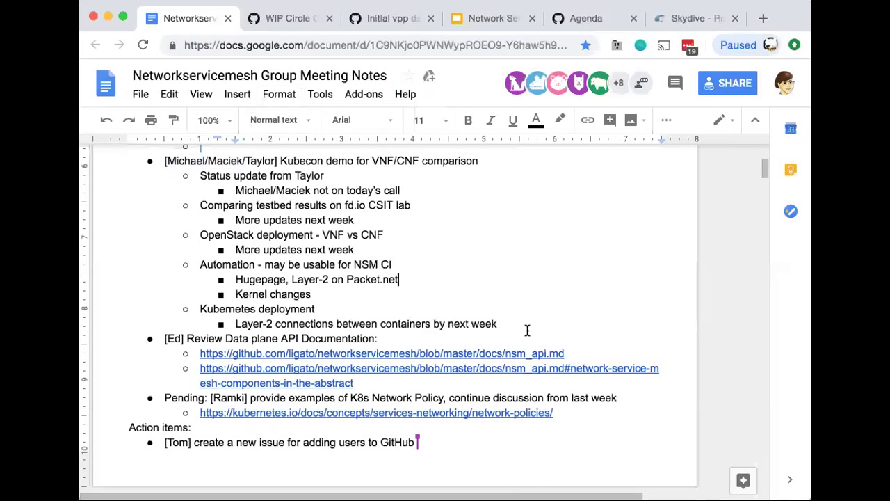
{"action": "left_click", "coordinate": [312, 161]}
{"action": "key", "text": "BackSpace"}
{"action": "type", "text": "C"}
{"action": "key", "text": "Right"}
{"action": "key", "text": "Right"}
{"action": "key", "text": "Right"}
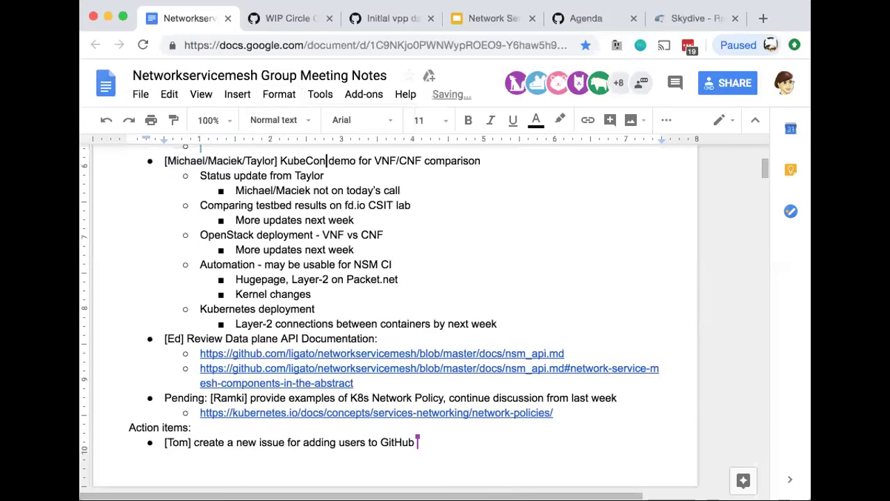
{"action": "type", "text": "Seattle"}
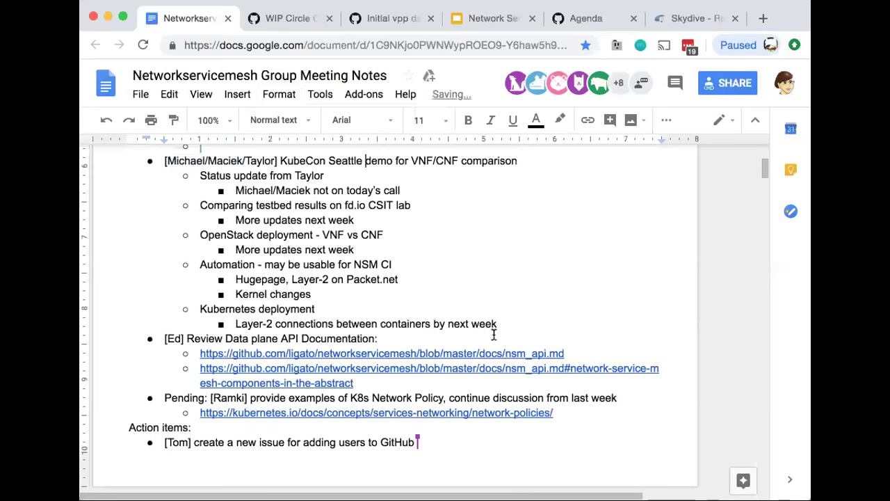
- Add an 'Any blockers? Request for assistance?' item after the Layer-2 note
{"action": "left_click", "coordinate": [508, 318]}
{"action": "key", "text": "Return"}
{"action": "key", "text": "shift+Tab"}
{"action": "type", "text": "Any blockers? Request for assistance?"}
- Nest 'Maybe re: performance on Packet.net vs fd.io, will know more next week' under the blockers question
{"action": "key", "text": "Return"}
{"action": "key", "text": "Tab"}
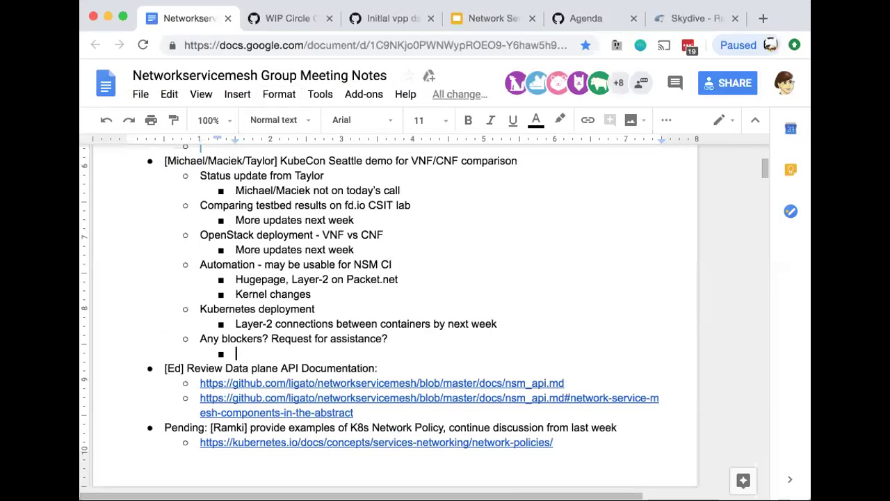
{"action": "type", "text": "Performance"}
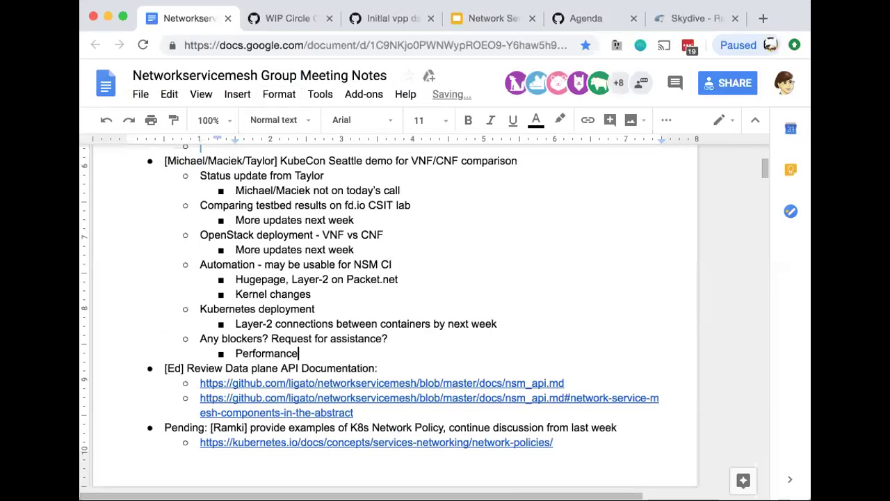
{"action": "type", "text": " on Packet.net vs fd.io"}
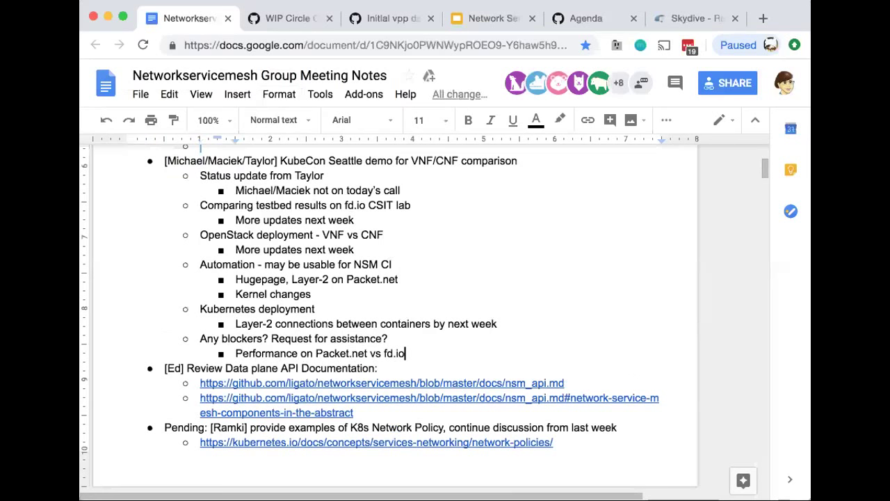
{"action": "type", "text": "Maybe "}
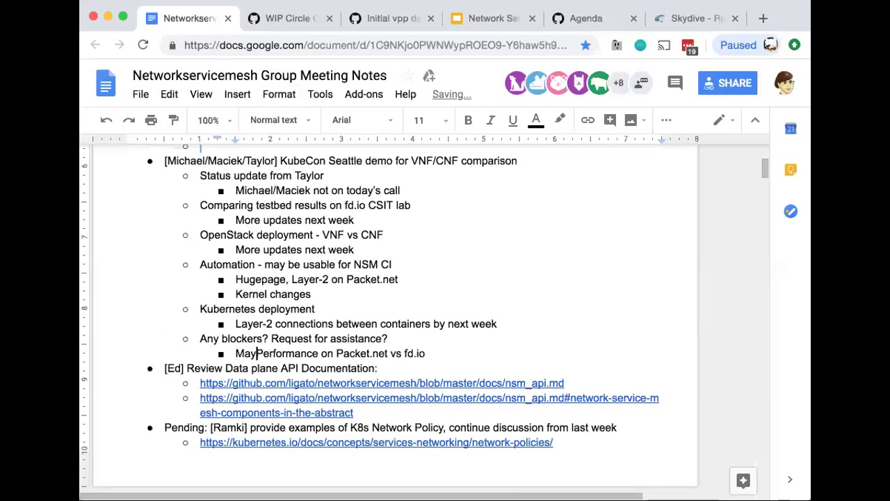
{"action": "type", "text": "re:"}
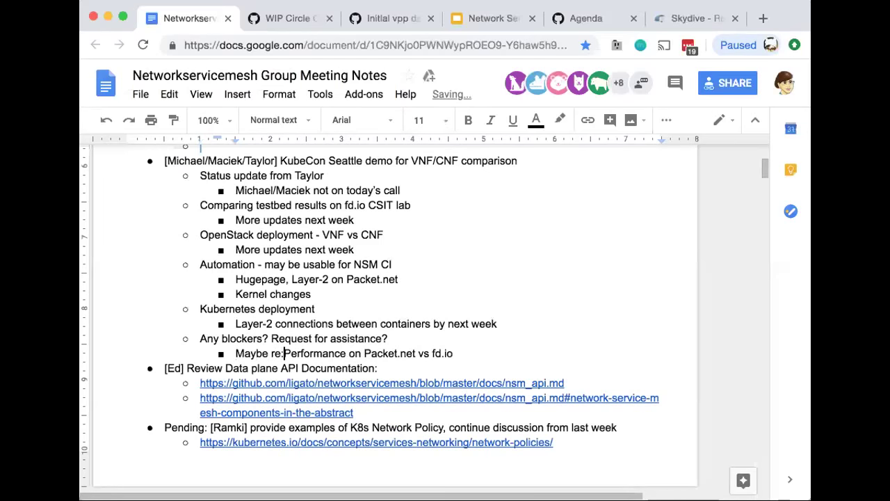
{"action": "key", "text": "Delete"}
{"action": "type", "text": "p"}
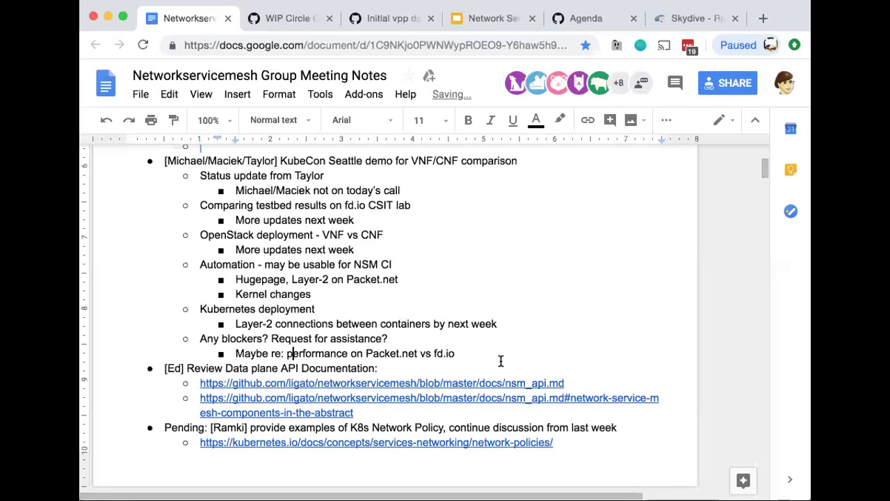
{"action": "left_click", "coordinate": [455, 349]}
{"action": "type", "text": ", "}
{"action": "type", "text": "will n"}
{"action": "type", "text": "now more "}
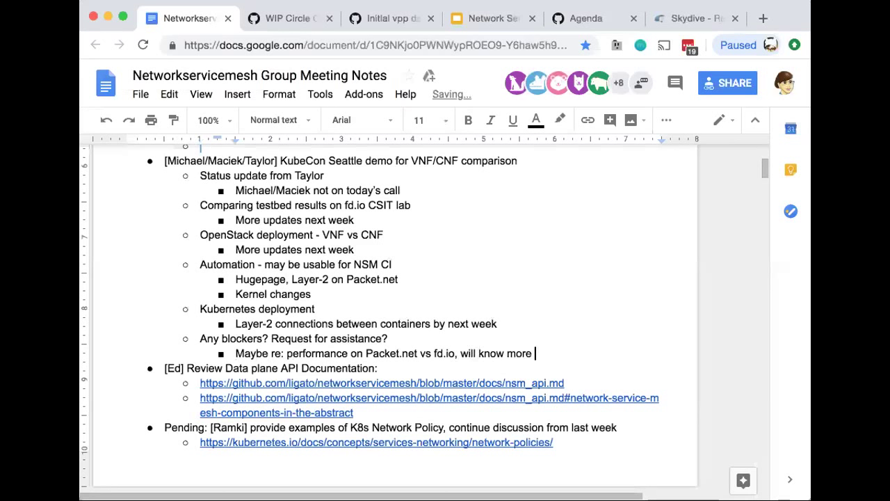
{"action": "type", "text": "next week"}
{"action": "key", "text": "Return"}
{"action": "key", "text": "shift+Tab"}
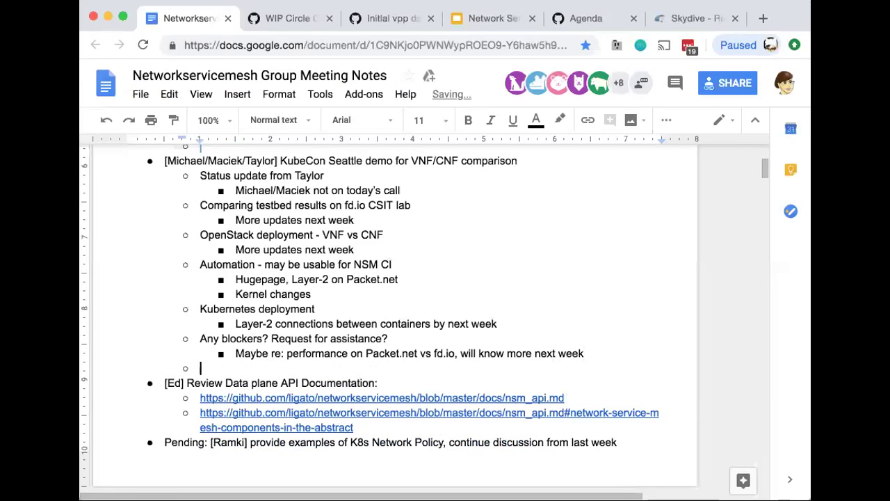
{"action": "key", "text": "BackSpace"}
{"action": "key", "text": "BackSpace"}
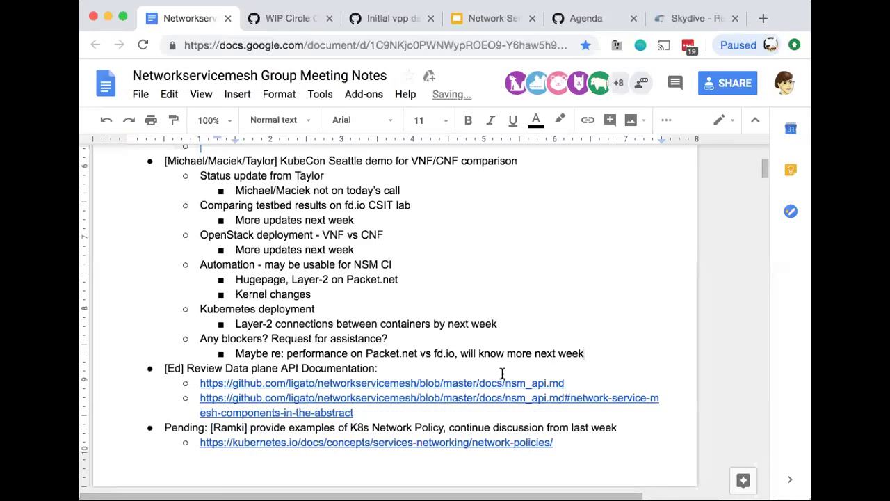
- Delete the leftover empty line above the KubeCon item
{"action": "left_click", "coordinate": [223, 146]}
{"action": "key", "text": "BackSpace"}
{"action": "key", "text": "BackSpace"}
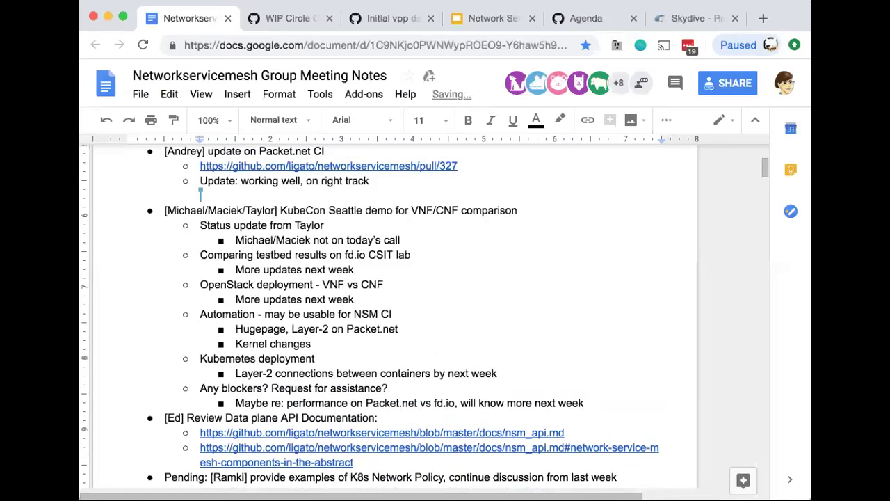
{"action": "key", "text": "BackSpace"}
- Insert a 'Deferred:' bullet and nest the [Ed] API documentation review item beneath it
{"action": "scroll", "coordinate": [271, 181], "scroll_direction": "down", "scroll_amount": 5}
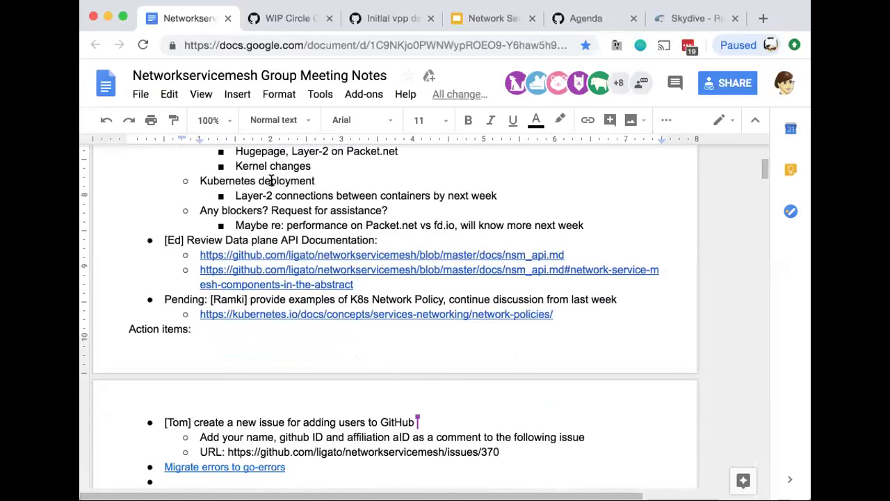
{"action": "scroll", "coordinate": [271, 180], "scroll_direction": "down", "scroll_amount": 2}
{"action": "scroll", "coordinate": [271, 180], "scroll_direction": "up", "scroll_amount": 1}
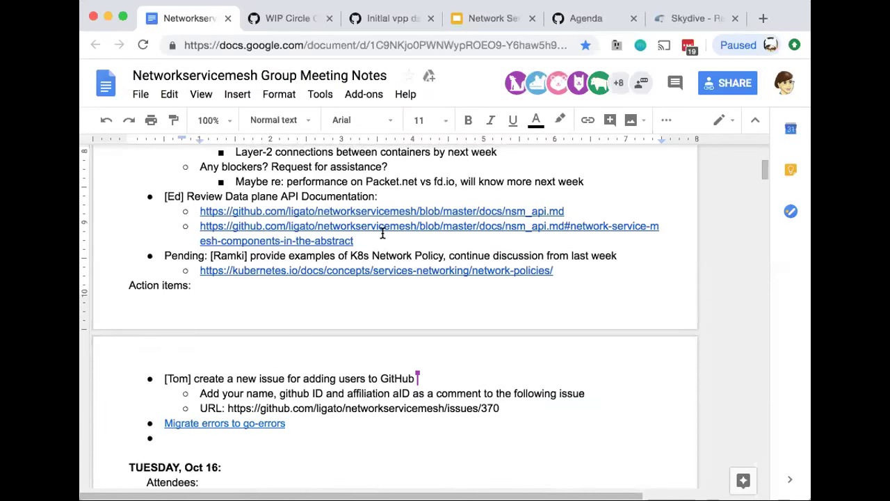
{"action": "left_click", "coordinate": [152, 196]}
{"action": "type", "text": "Deferred:"}
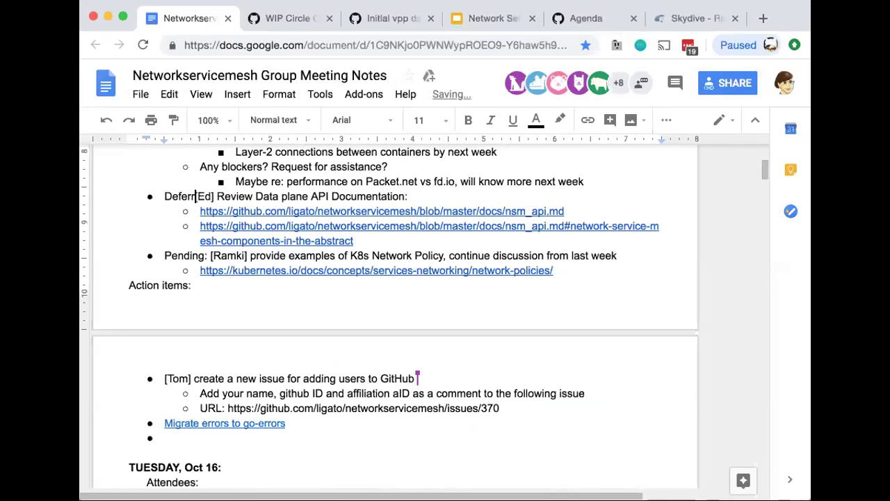
{"action": "key", "text": "Return"}
{"action": "key", "text": "Tab"}
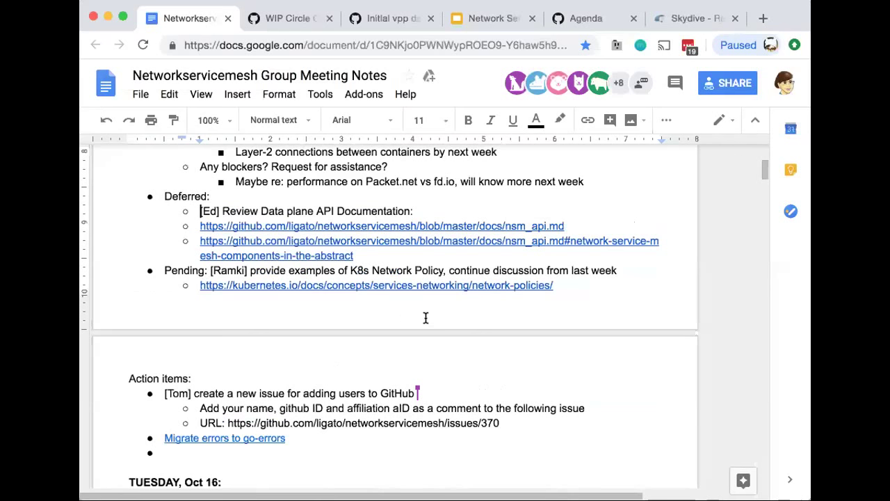
- Add action item 'Document that NSM is NOT affected by K8s Network Policy', reusing the Pending item's wording
{"action": "left_click", "coordinate": [569, 284]}
{"action": "key", "text": "Return"}
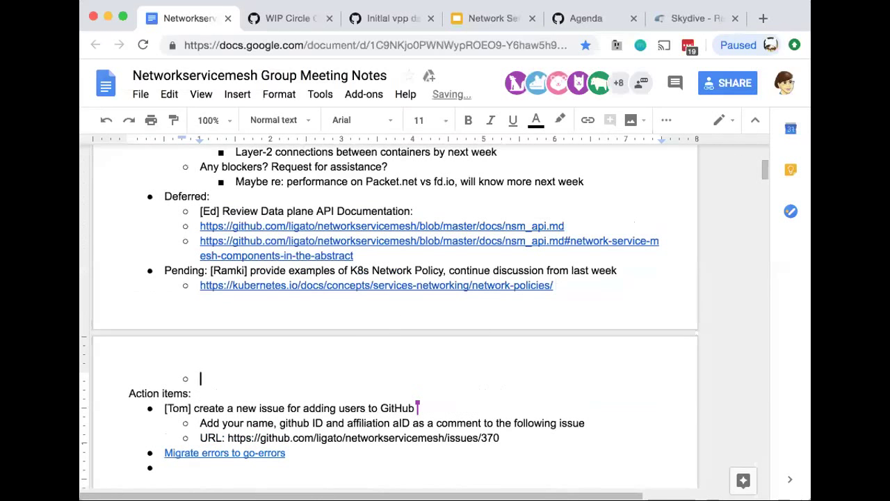
{"action": "left_click", "coordinate": [185, 469]}
{"action": "type", "text": "Document"}
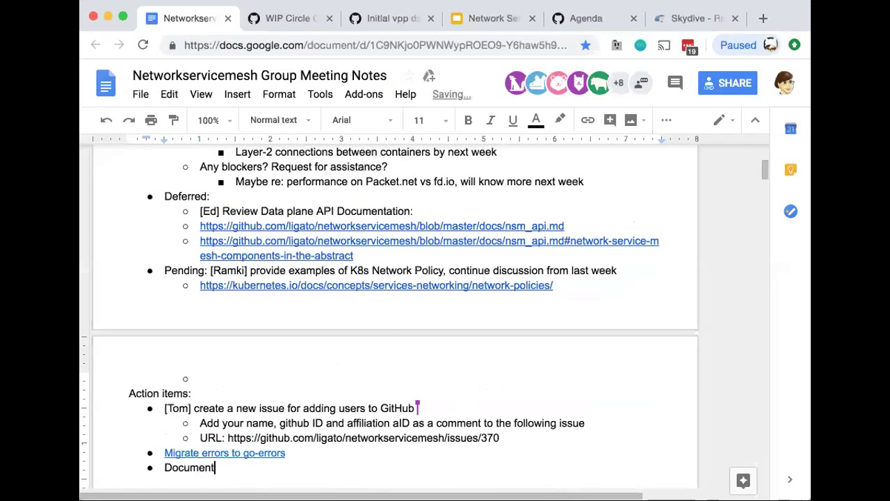
{"action": "type", "text": " that NSM is NOT"}
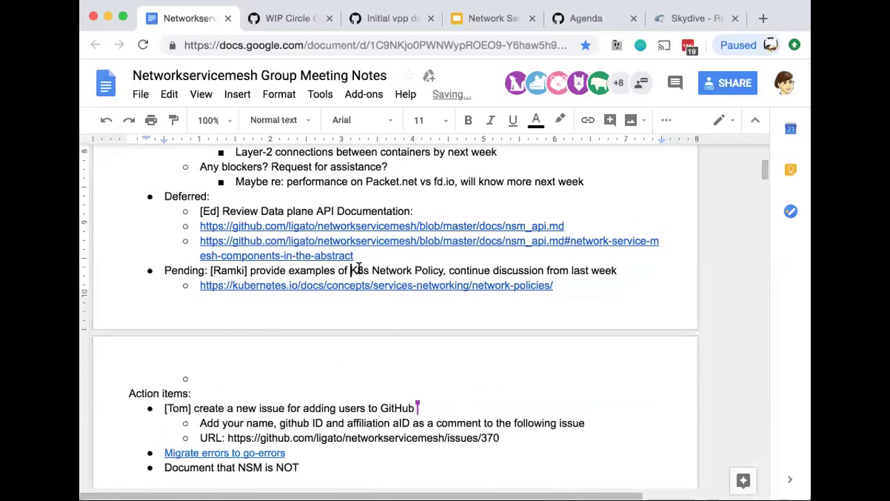
{"action": "left_click_drag", "start_coordinate": [350, 270], "coordinate": [443, 269]}
{"action": "scroll", "coordinate": [337, 465], "scroll_direction": "down", "scroll_amount": 2}
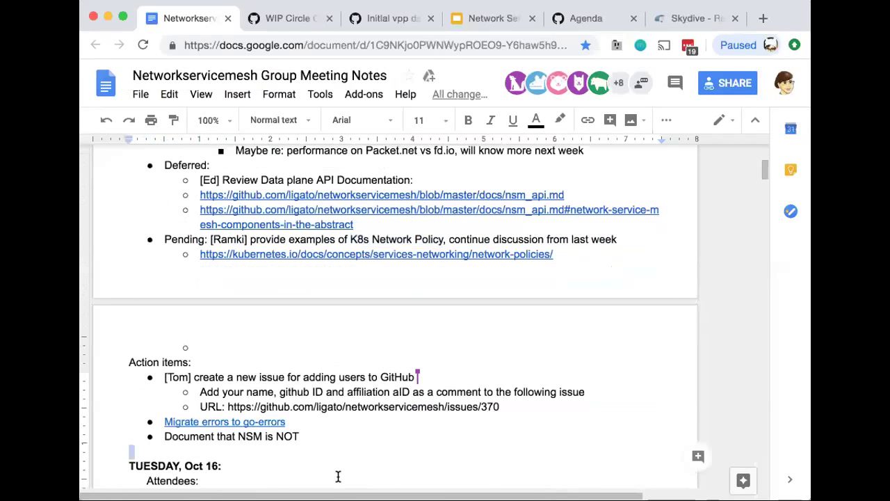
{"action": "left_click", "coordinate": [330, 419]}
{"action": "type", "text": "affected by"}
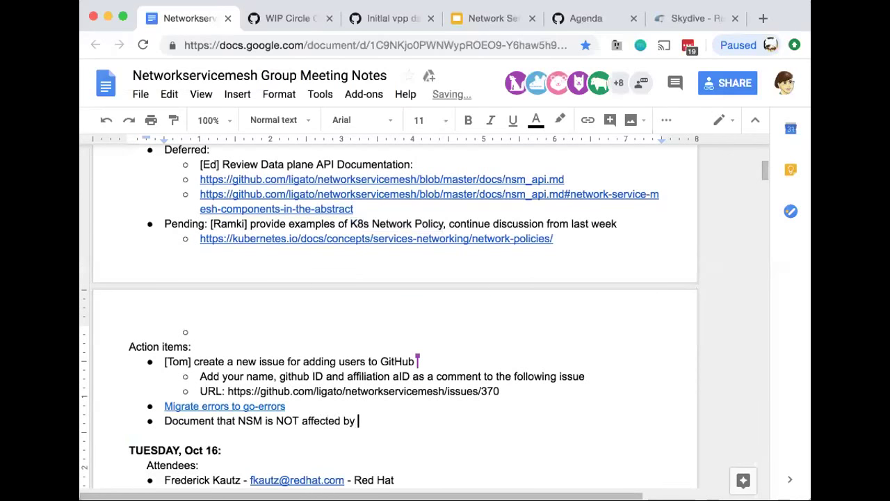
{"action": "type", "text": "K8s Network Policy"}
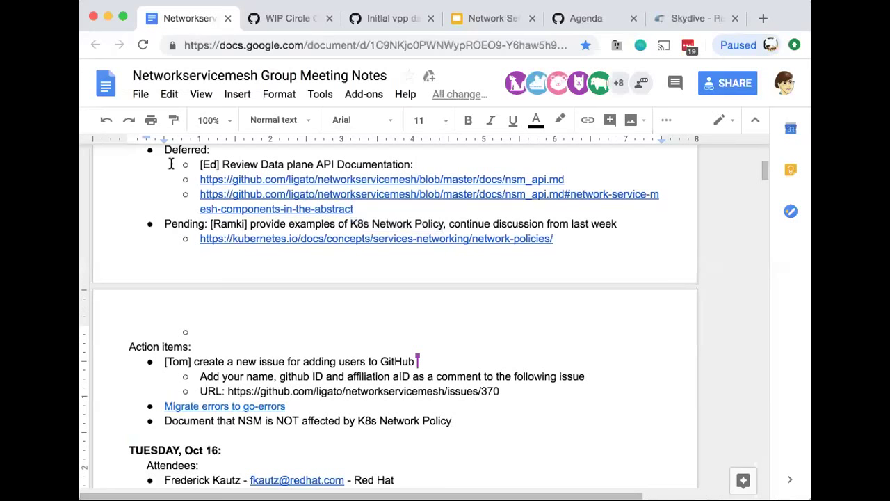
- Replace 'Pending' with 'Deferred' and nest the K8s Network Policy task beneath it
{"action": "scroll", "coordinate": [182, 150], "scroll_direction": "up", "scroll_amount": 1}
{"action": "triple_click", "coordinate": [179, 195]}
{"action": "double_click", "coordinate": [178, 195]}
{"action": "key", "text": "super+c"}
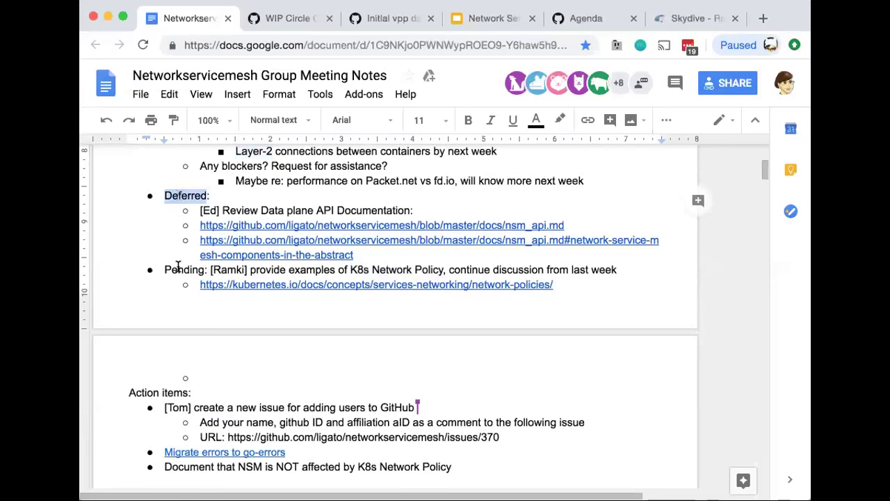
{"action": "double_click", "coordinate": [178, 269]}
{"action": "key", "text": "super+v"}
{"action": "key", "text": "Right"}
{"action": "key", "text": "Right"}
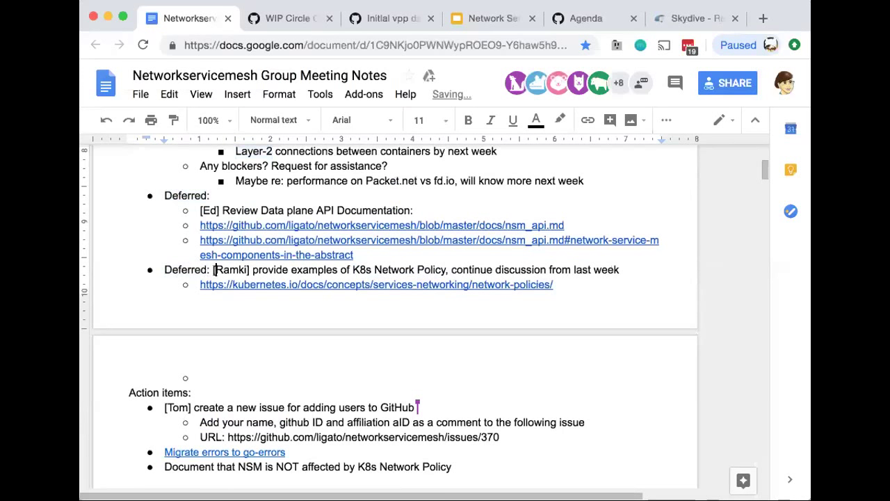
{"action": "key", "text": "Return"}
{"action": "key", "text": "Tab"}
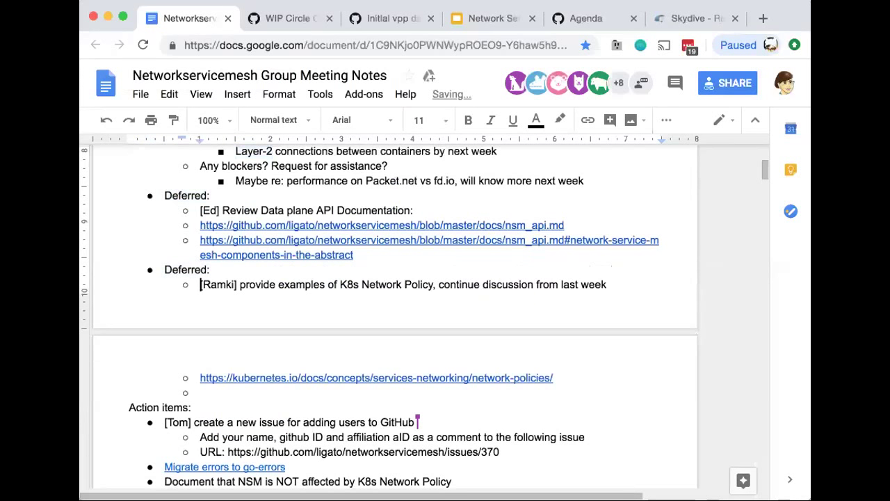
{"action": "scroll", "coordinate": [418, 312], "scroll_direction": "down", "scroll_amount": 1}
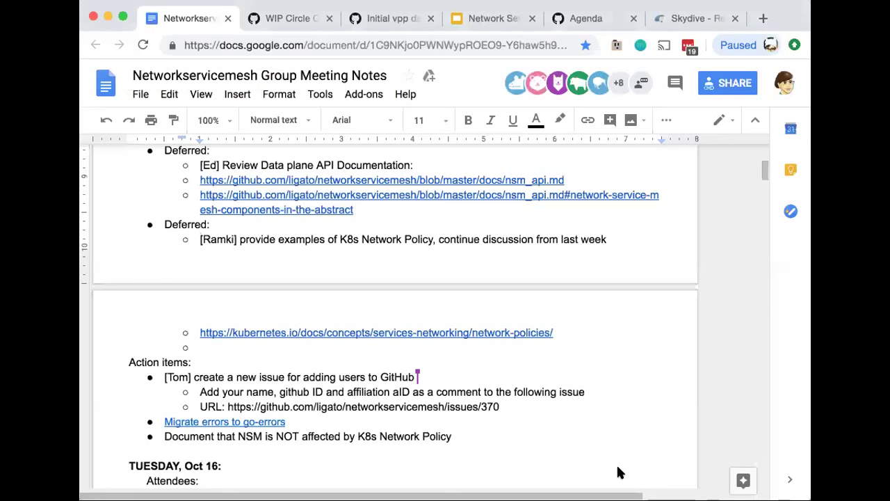
- Delete the empty sub-bullet under the kubernetes network-policies link
{"action": "left_click", "coordinate": [242, 351]}
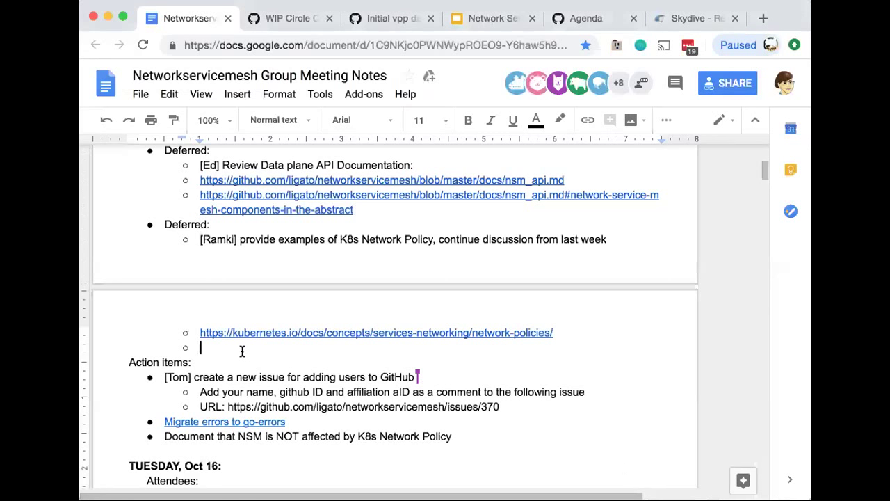
{"action": "key", "text": "BackSpace"}
{"action": "key", "text": "BackSpace"}
{"action": "key", "text": "BackSpace"}
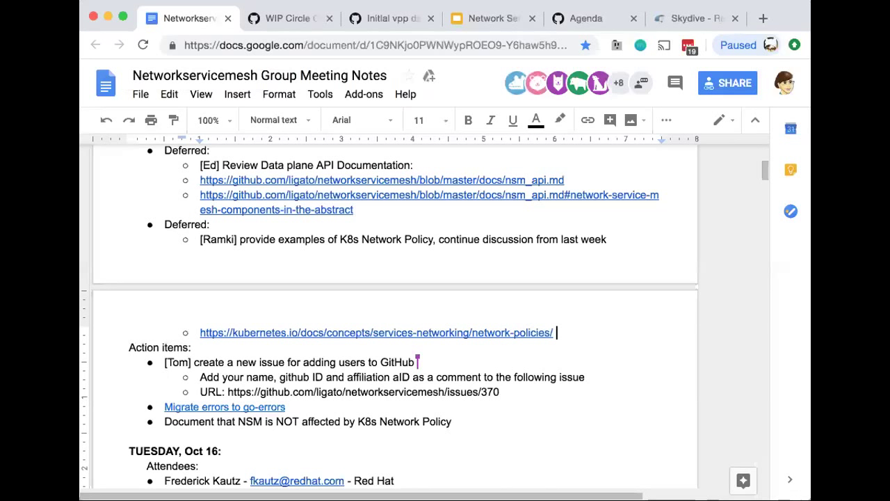
- Turn the Network Policy action item into a GitHub issue in the Agenda board's To do column
{"action": "triple_click", "coordinate": [335, 421]}
{"action": "key", "text": "ctrl+c"}
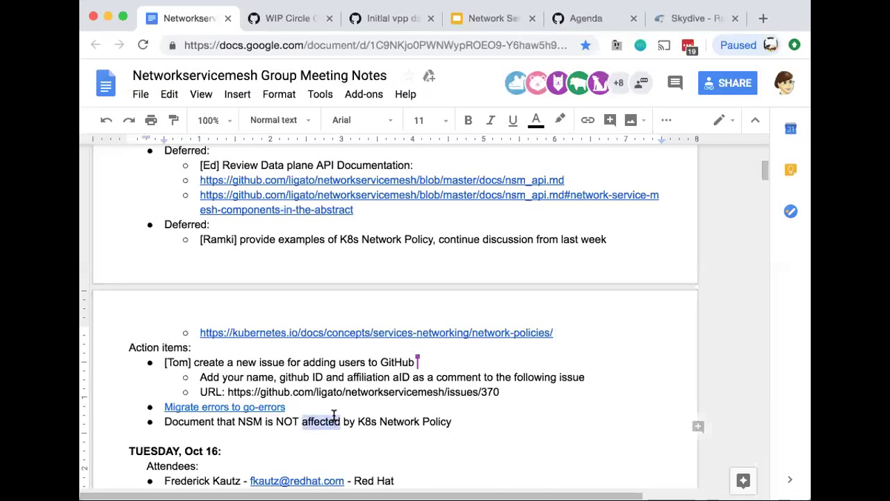
{"action": "left_click", "coordinate": [588, 19]}
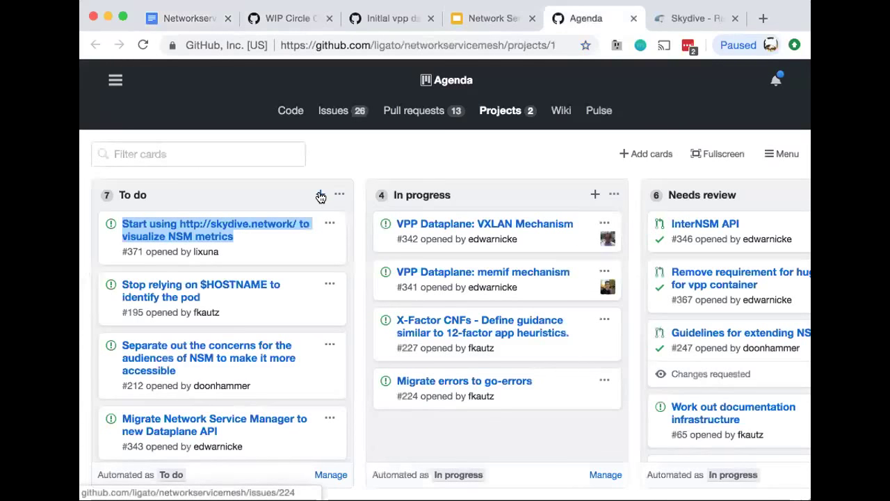
{"action": "left_click", "coordinate": [320, 195]}
{"action": "key", "text": "ctrl+v"}
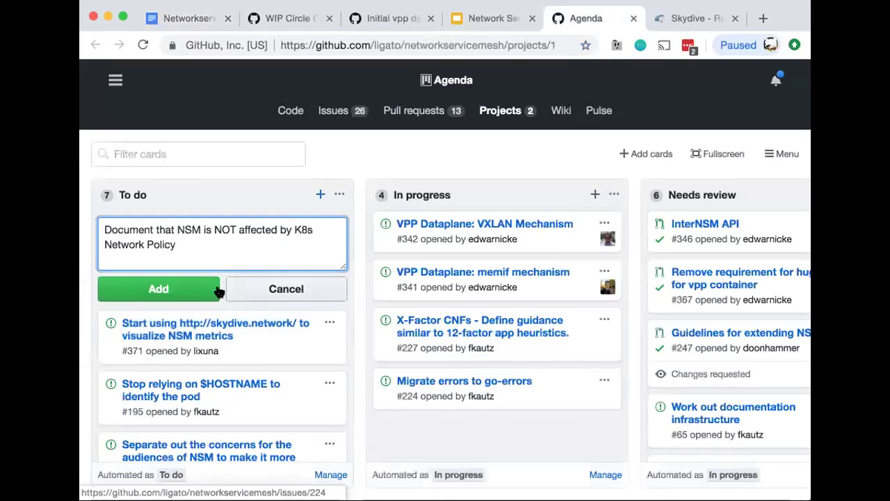
{"action": "left_click", "coordinate": [185, 292]}
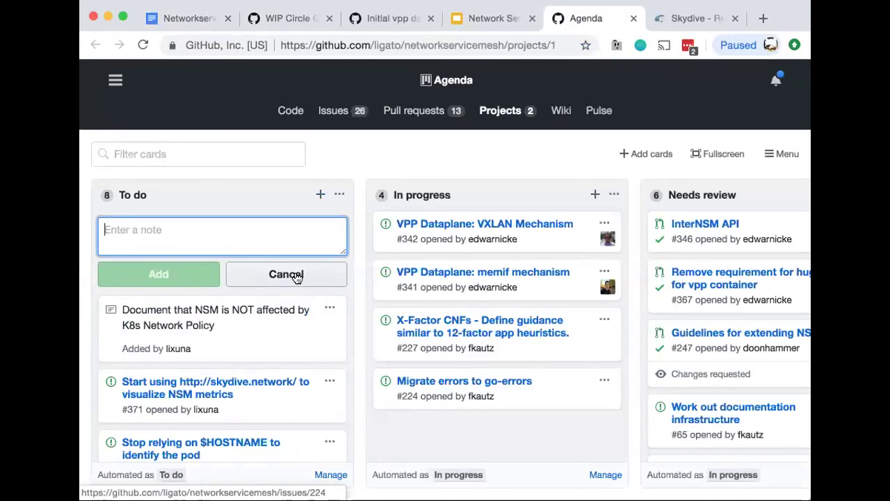
{"action": "left_click", "coordinate": [329, 311]}
{"action": "left_click", "coordinate": [309, 360]}
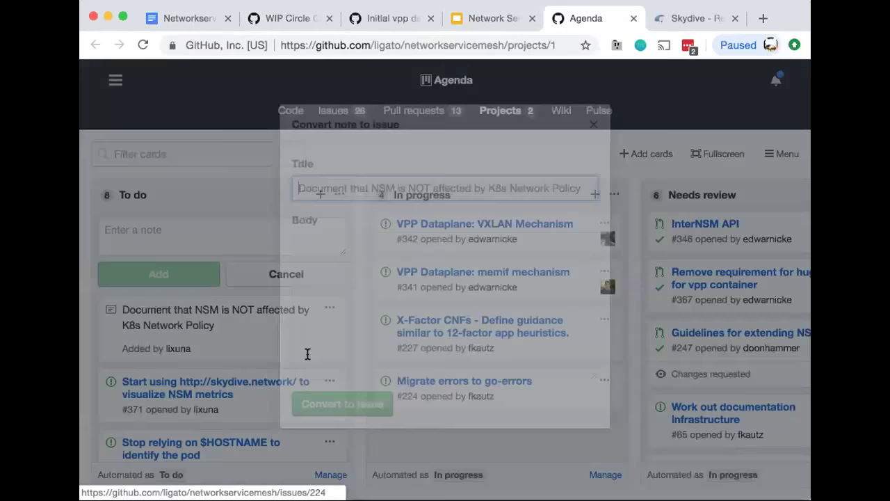
{"action": "left_click", "coordinate": [327, 400]}
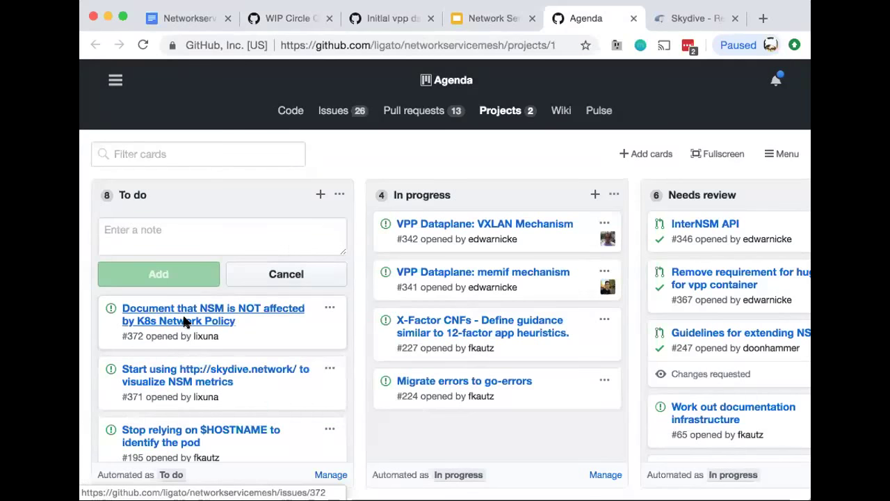
- Copy the link to the new issue #372
{"action": "right_click", "coordinate": [185, 321]}
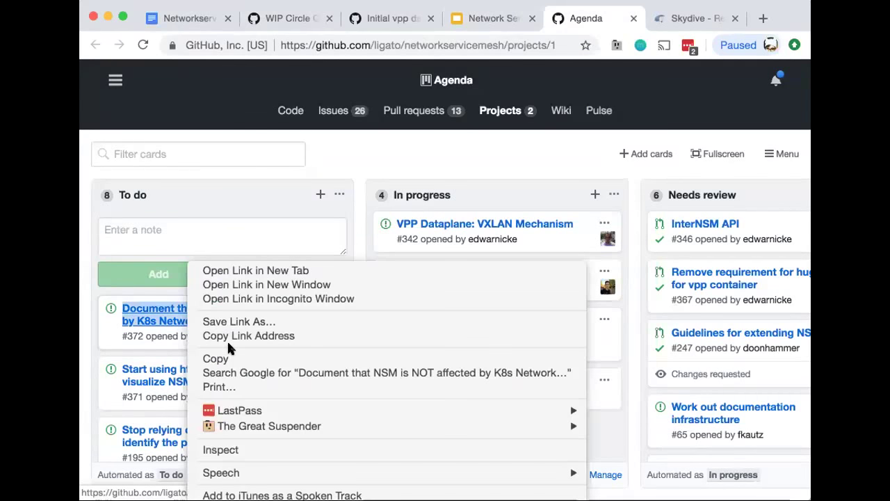
{"action": "left_click", "coordinate": [226, 333]}
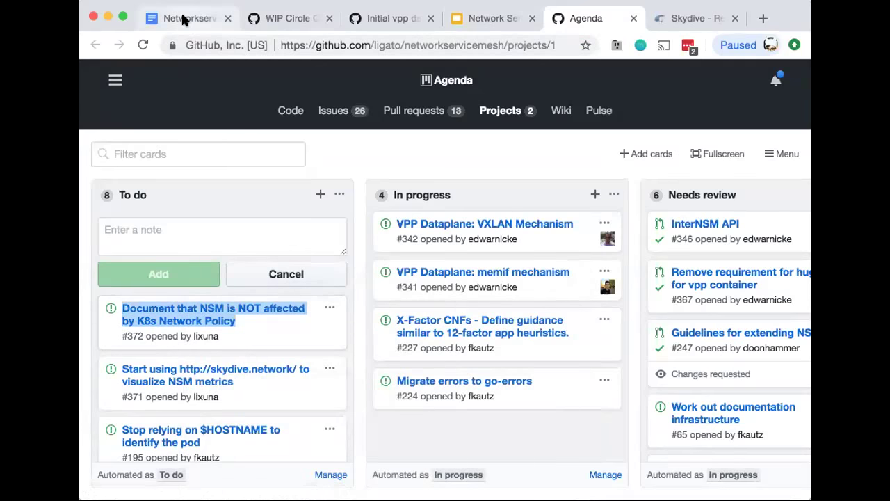
{"action": "left_click", "coordinate": [183, 20]}
- Paste the issue #372 link as a sub-bullet under the Network Policy action item
{"action": "left_click", "coordinate": [469, 421]}
{"action": "key", "text": "Return"}
{"action": "key", "text": "Tab"}
{"action": "type", "text": "https://github.com/ligato/networkservicemesh/issues/372"}
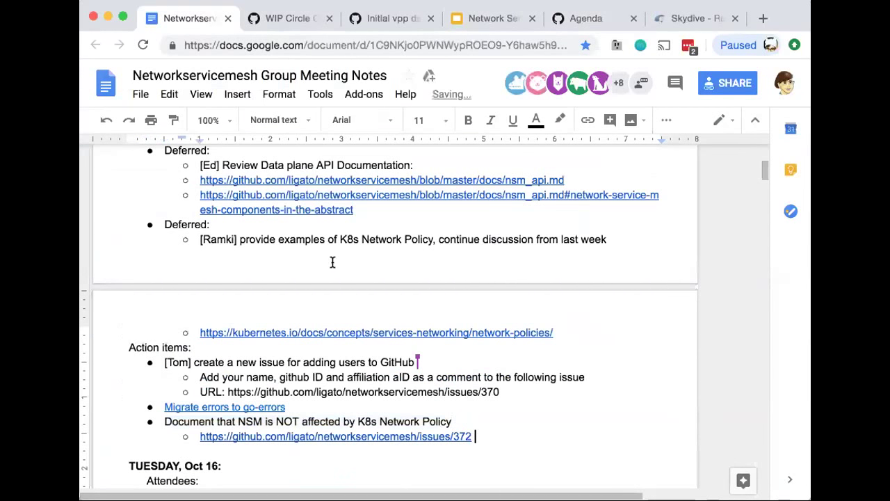
- Add a top-level status entry for another speaker with a sub-bullet 'NSM End-points'
{"action": "scroll", "coordinate": [313, 272], "scroll_direction": "up", "scroll_amount": 3}
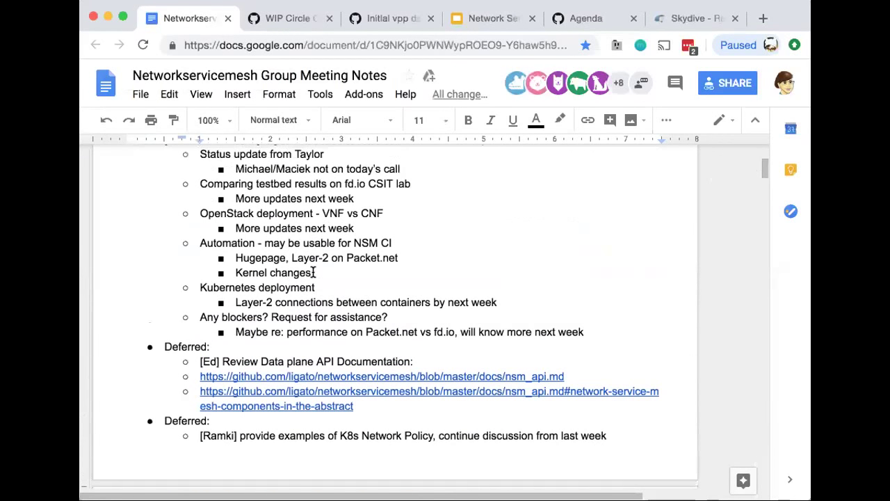
{"action": "left_click", "coordinate": [593, 334]}
{"action": "key", "text": "Return"}
{"action": "key", "text": "shift+Tab"}
{"action": "key", "text": "shift+Tab"}
{"action": "type", "text": "[Fre"}
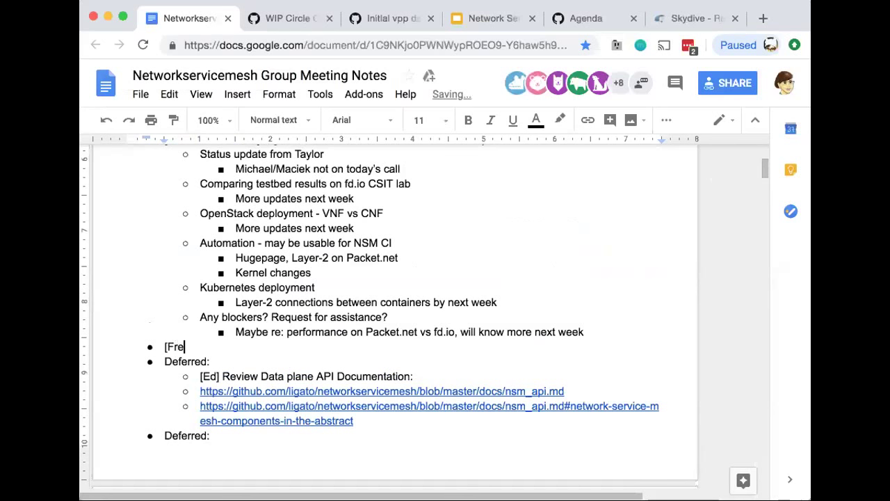
{"action": "type", "text": "derick]"}
{"action": "key", "text": "Return"}
{"action": "key", "text": "Tab"}
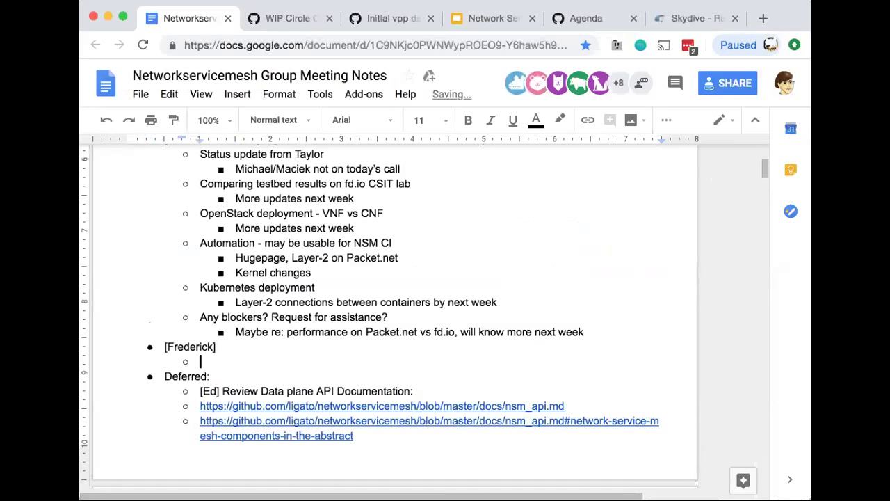
{"action": "type", "text": "NSM End-point"}
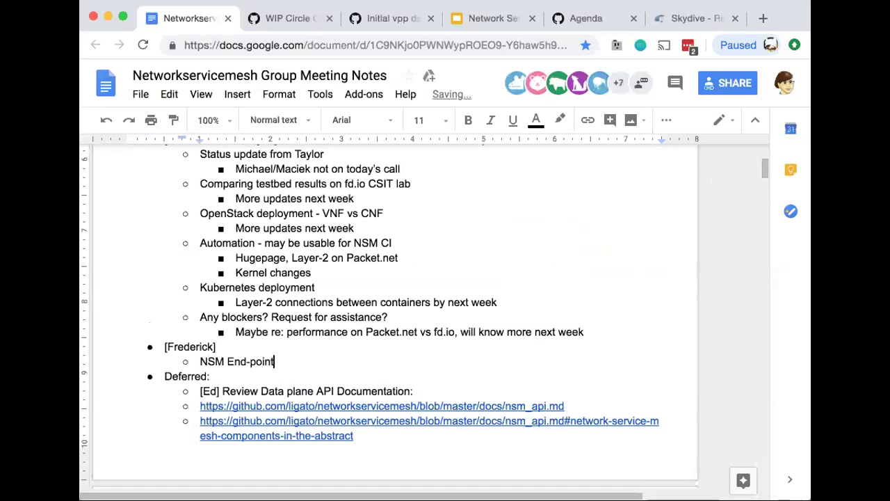
{"action": "type", "text": "s"}
- Reword it to 'Updating NSM End-points' and nest 'More updates next week' beneath
{"action": "left_click", "coordinate": [200, 360]}
{"action": "type", "text": "Updating"}
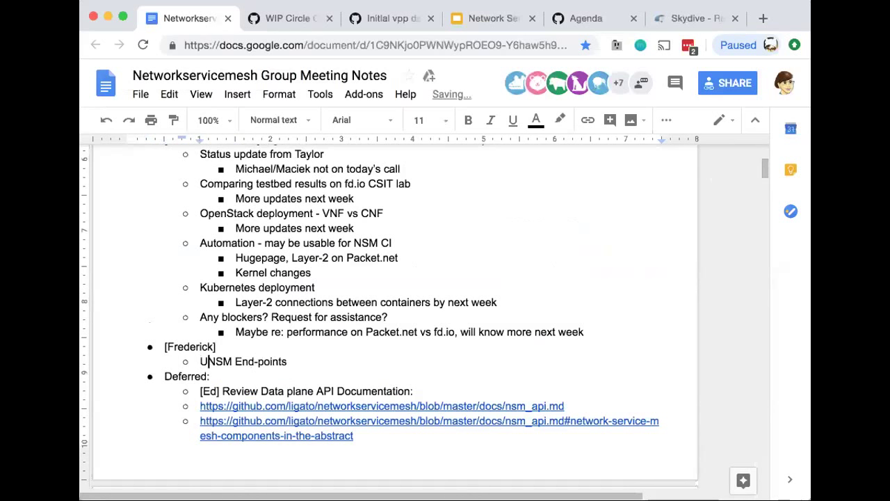
{"action": "left_click", "coordinate": [374, 358]}
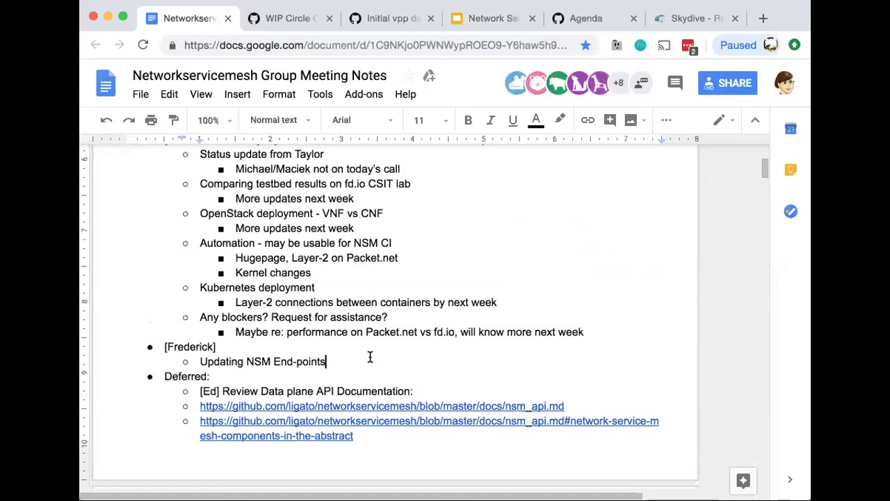
{"action": "key", "text": "Return"}
{"action": "key", "text": "Tab"}
{"action": "type", "text": "Mor"}
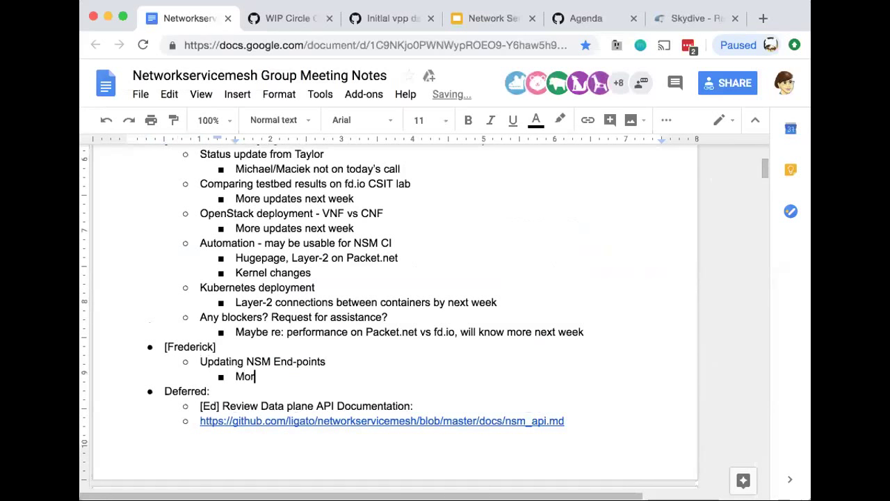
{"action": "type", "text": "e updates next week"}
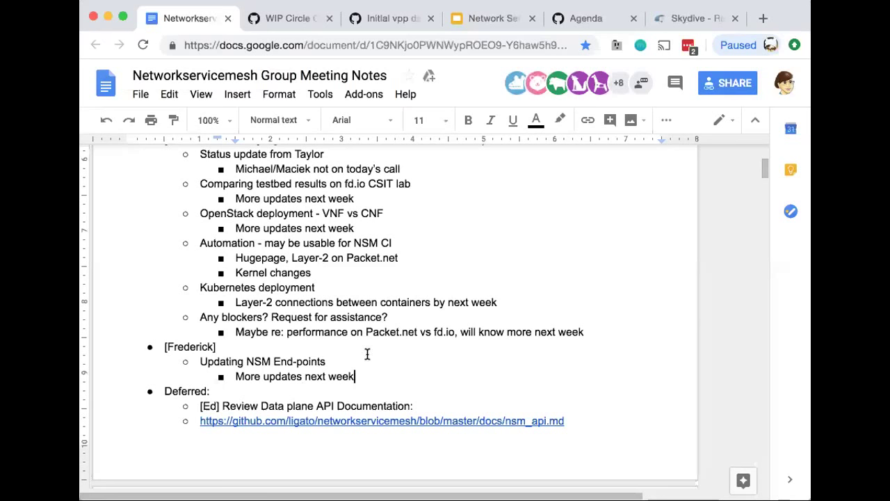
- In the Action items section, put the caret right after the issues/370 URL on the GitHub-users item
{"action": "scroll", "coordinate": [363, 339], "scroll_direction": "down", "scroll_amount": 1}
{"action": "scroll", "coordinate": [363, 339], "scroll_direction": "down", "scroll_amount": 4}
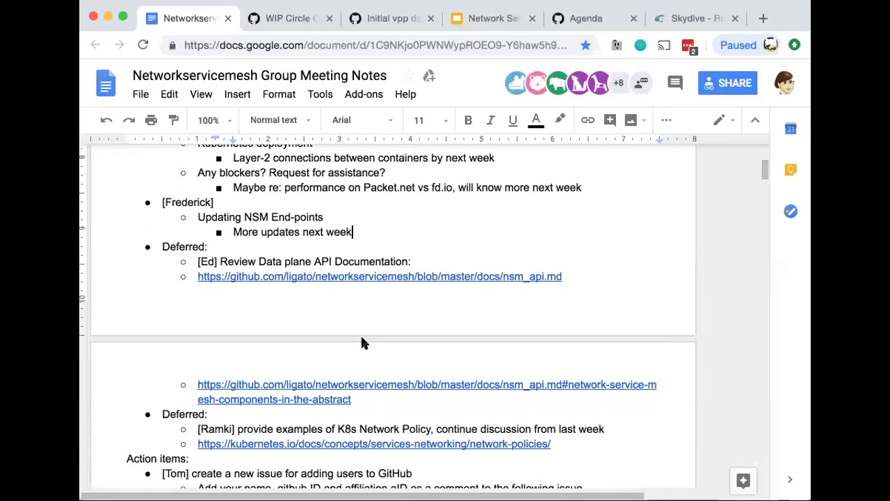
{"action": "scroll", "coordinate": [361, 340], "scroll_direction": "down", "scroll_amount": 8}
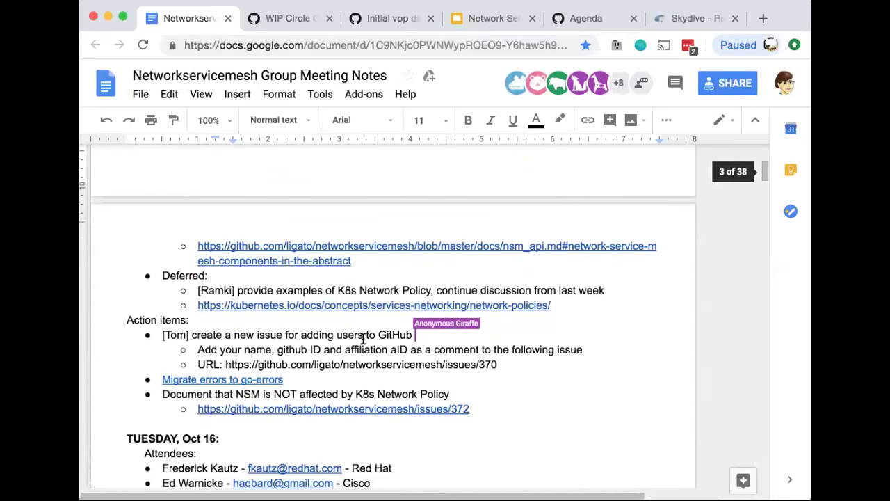
{"action": "scroll", "coordinate": [363, 338], "scroll_direction": "down", "scroll_amount": 1}
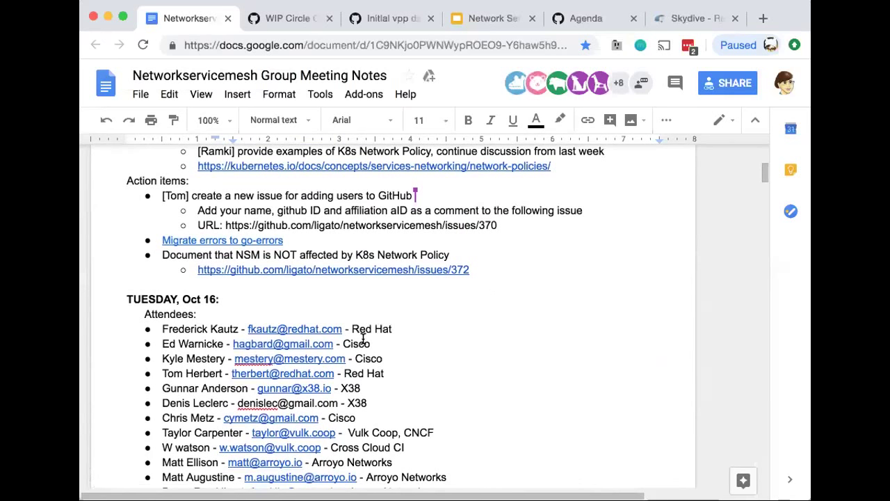
{"action": "left_click", "coordinate": [510, 224]}
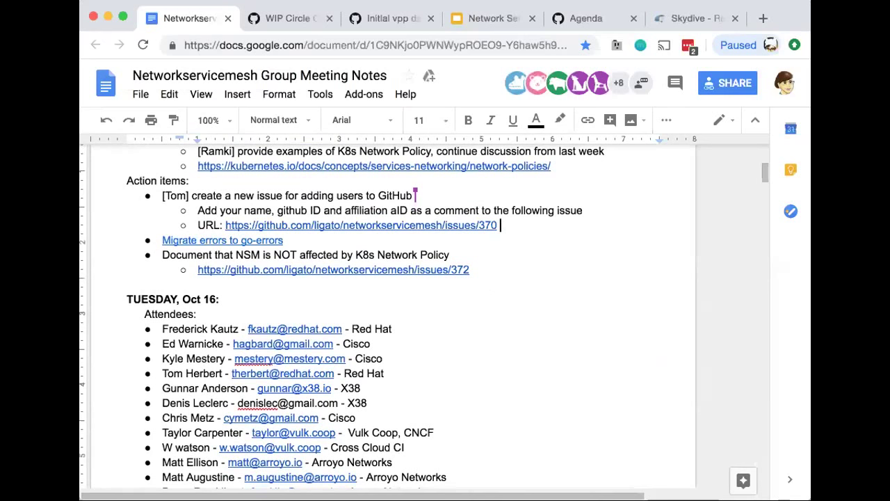
- Open issue #185, L2 forwarding with VPP example, from the Done column of the Agenda board
{"action": "left_click", "coordinate": [583, 20]}
{"action": "scroll", "coordinate": [604, 383], "scroll_direction": "right", "scroll_amount": 5}
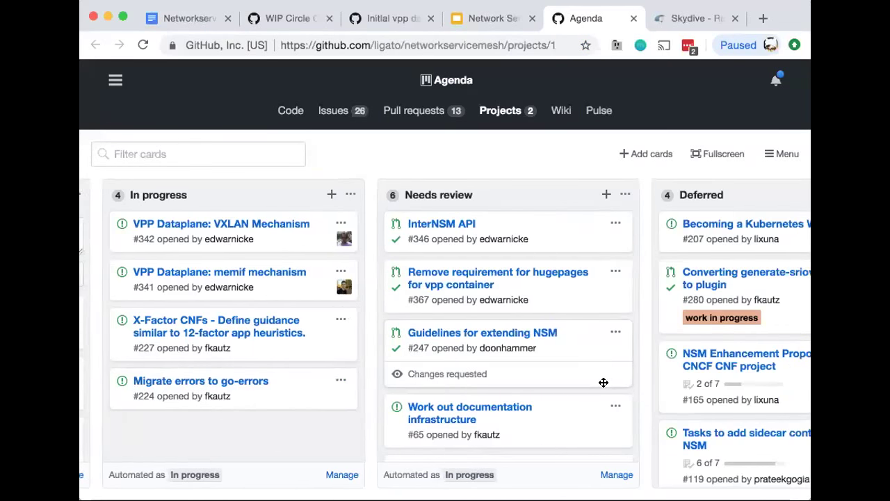
{"action": "scroll", "coordinate": [604, 382], "scroll_direction": "right", "scroll_amount": 10}
{"action": "scroll", "coordinate": [604, 382], "scroll_direction": "right", "scroll_amount": 3}
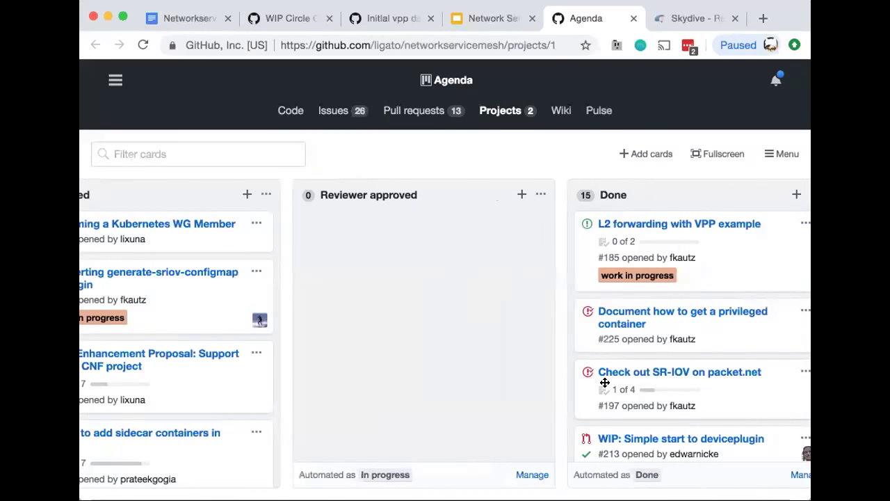
{"action": "left_click", "coordinate": [680, 226]}
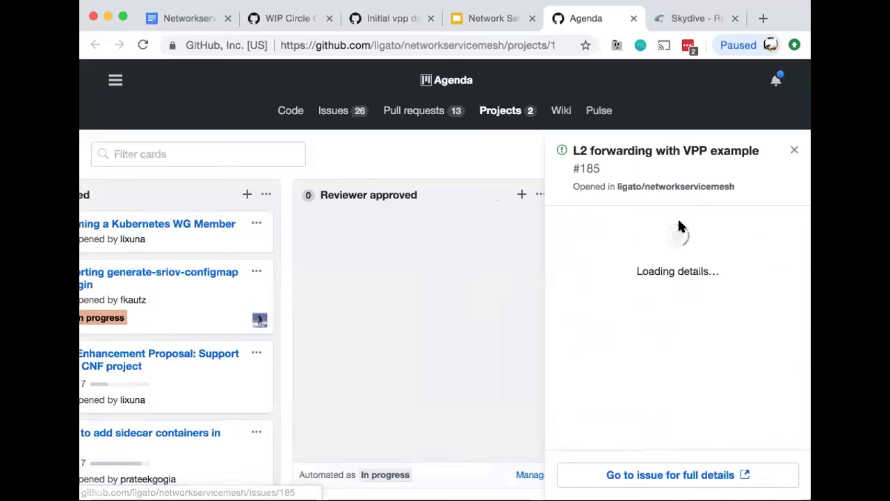
{"action": "left_click", "coordinate": [655, 152]}
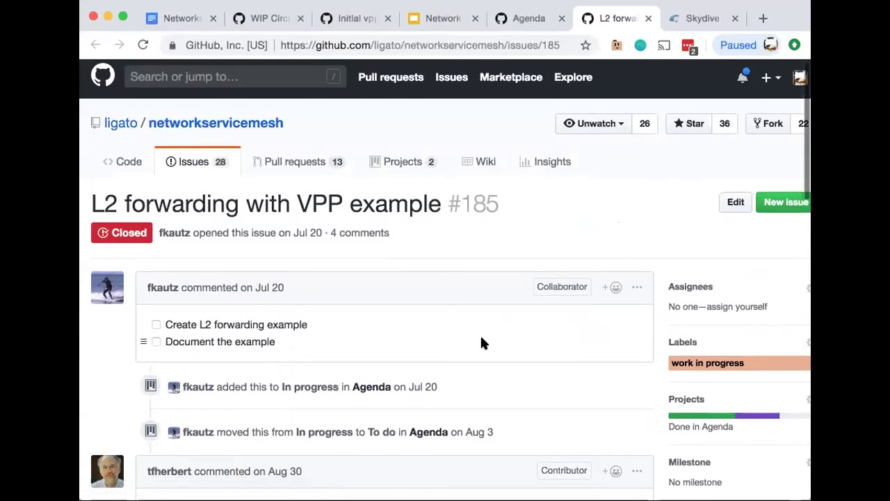
- Post a comment on issue #185 saying who it will be assigned to
{"action": "scroll", "coordinate": [481, 338], "scroll_direction": "down", "scroll_amount": 10}
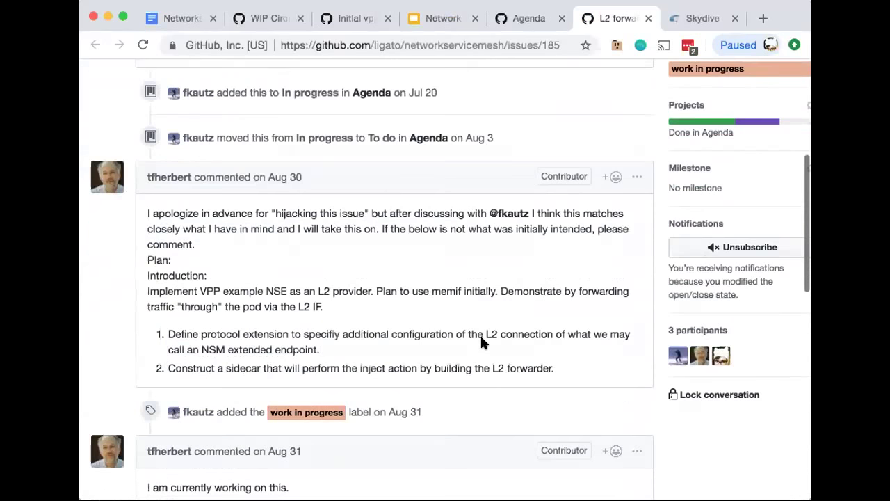
{"action": "scroll", "coordinate": [481, 340], "scroll_direction": "down", "scroll_amount": 1}
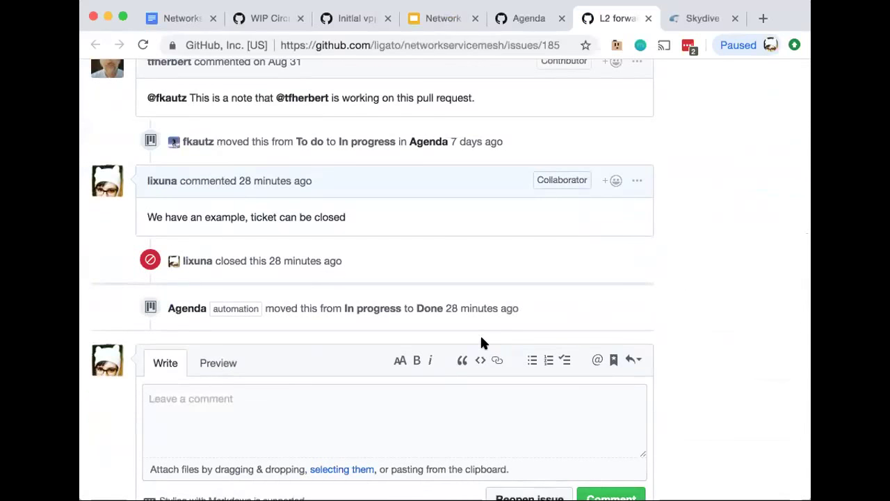
{"action": "scroll", "coordinate": [481, 341], "scroll_direction": "up", "scroll_amount": 1}
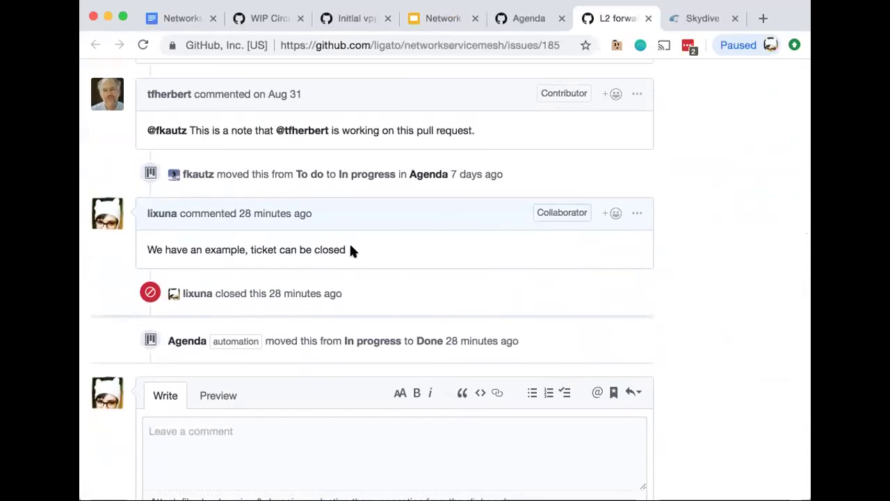
{"action": "scroll", "coordinate": [350, 250], "scroll_direction": "down", "scroll_amount": 3}
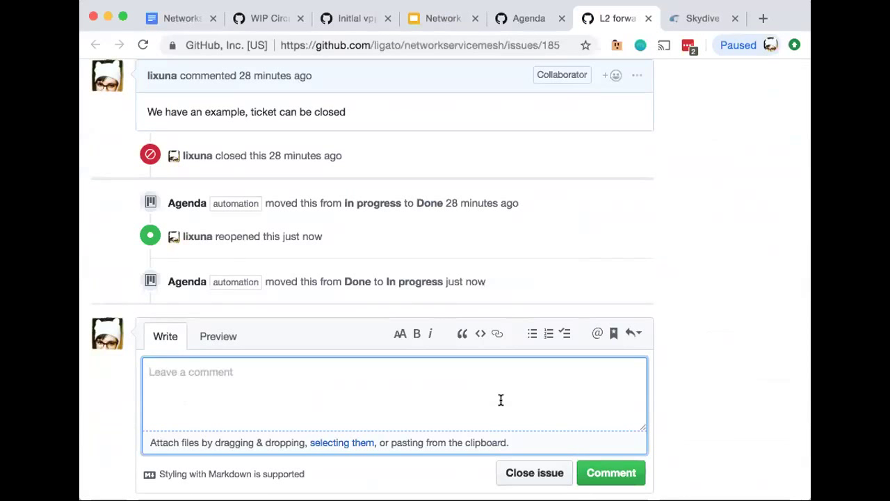
{"action": "type", "text": "to be assigned to "}
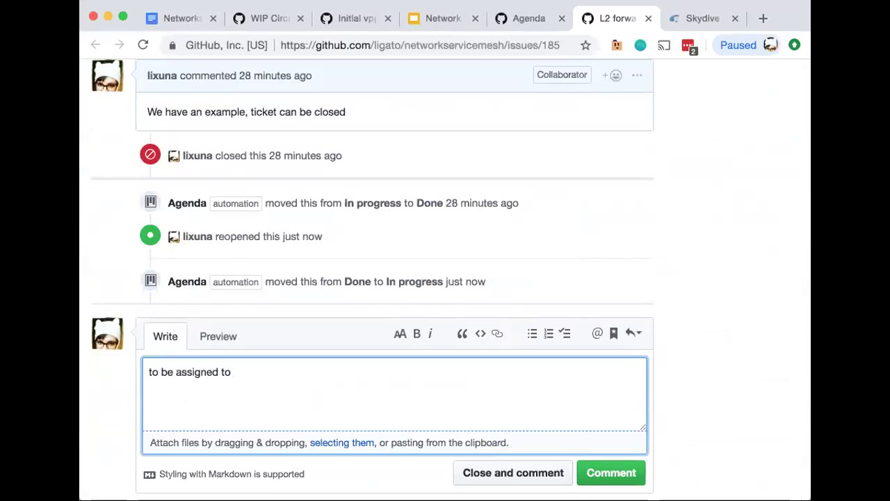
{"action": "type", "text": "therbert"}
{"action": "left_click", "coordinate": [610, 474]}
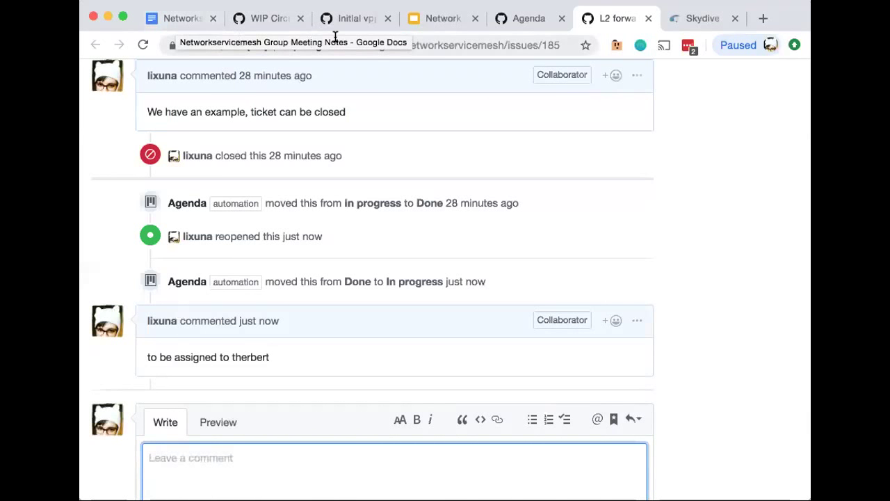
- Add a top-level action item, attributed to a speaker, assigning the issues/185 link to another attendee
{"action": "left_click", "coordinate": [433, 42]}
{"action": "key", "text": "super+c"}
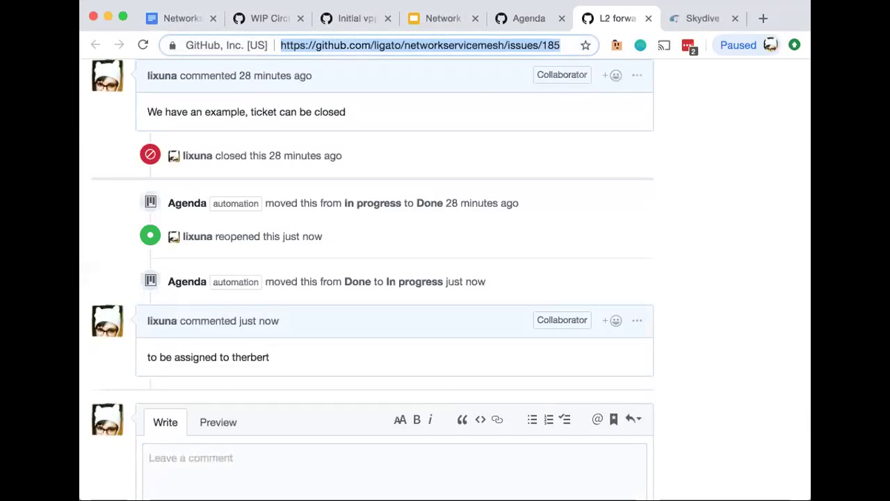
{"action": "left_click", "coordinate": [176, 19]}
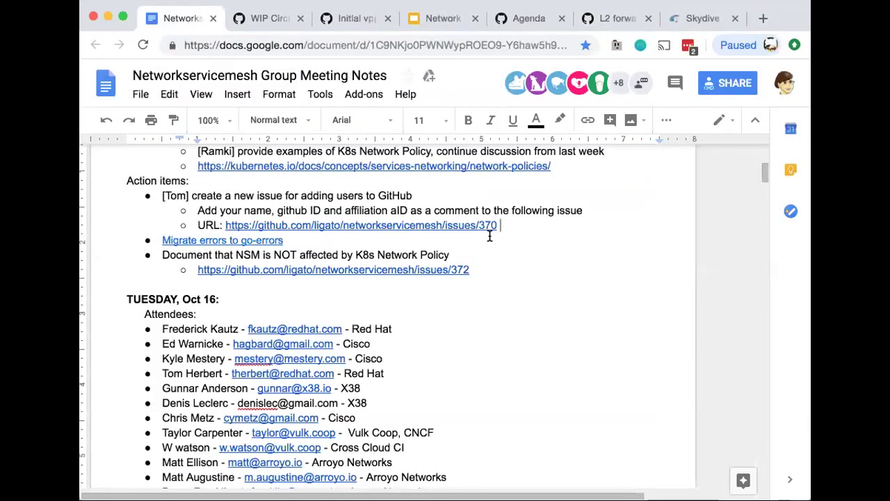
{"action": "key", "text": "Return"}
{"action": "key", "text": "shift+Tab"}
{"action": "type", "text": "[Fr"}
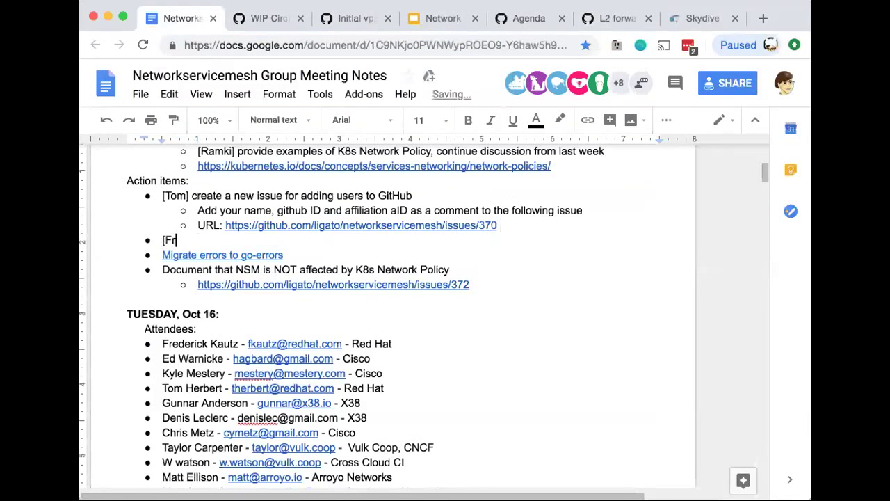
{"action": "type", "text": "ederick] assign"}
{"action": "key", "text": "super+v"}
{"action": "type", "text": "to Tom"}
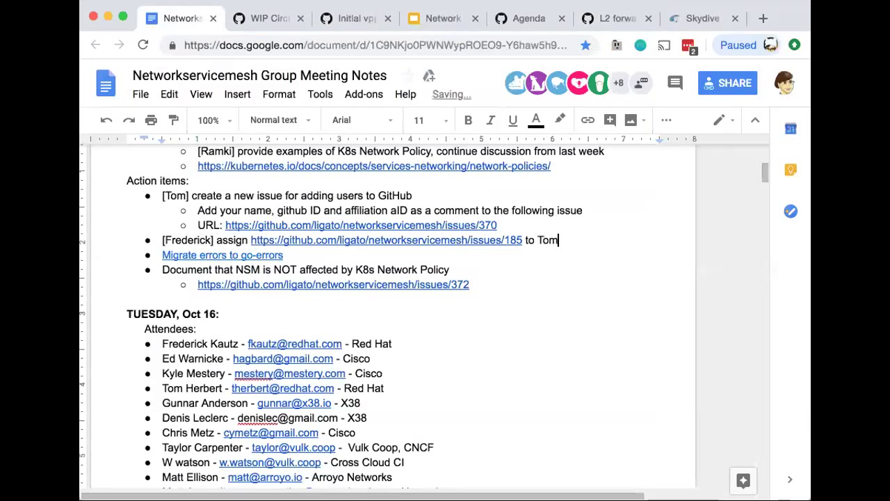